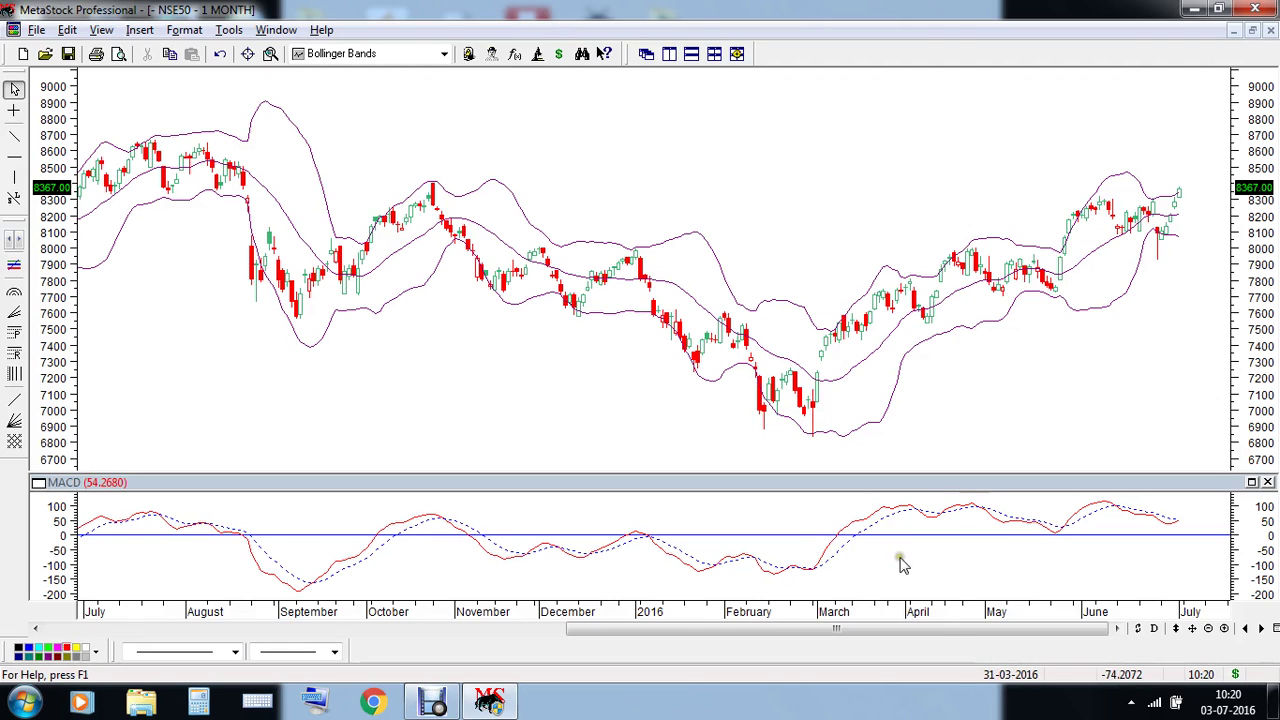
Review the parameters of the Bollinger Bands on the NSE50 chart and close their properties without changes
left_click(903, 326)
double_click(903, 327)
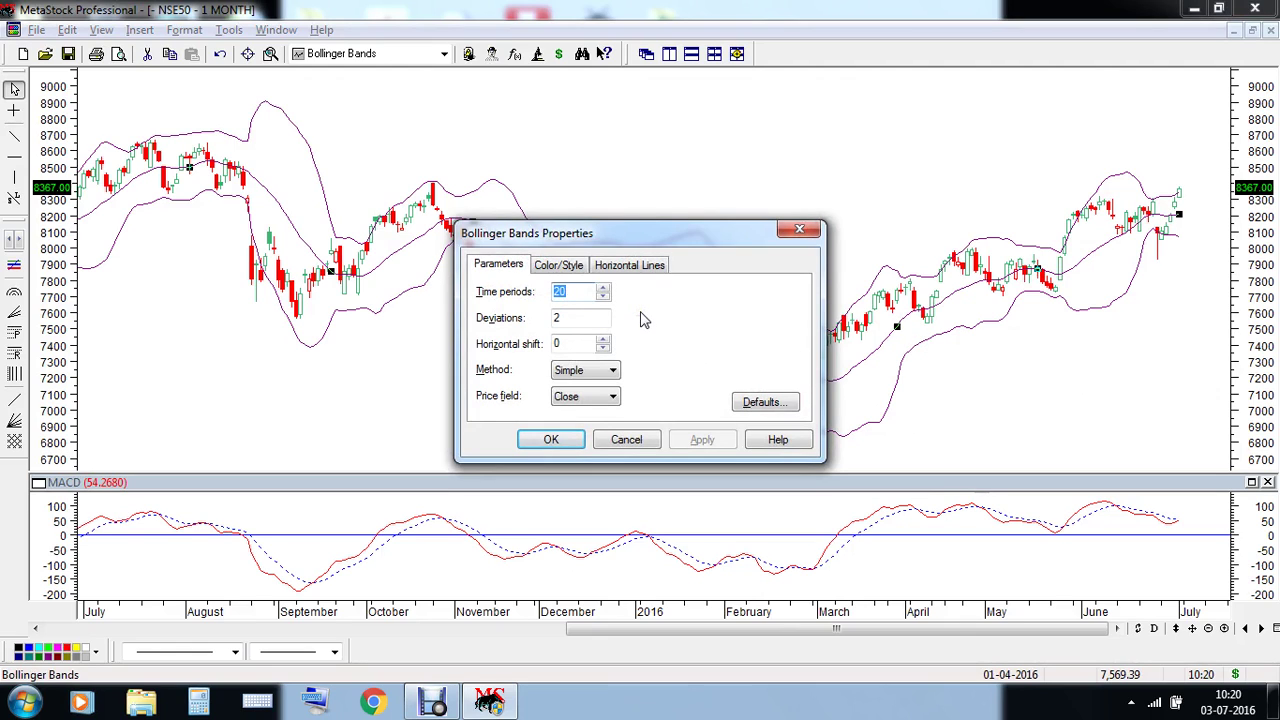
left_click(628, 440)
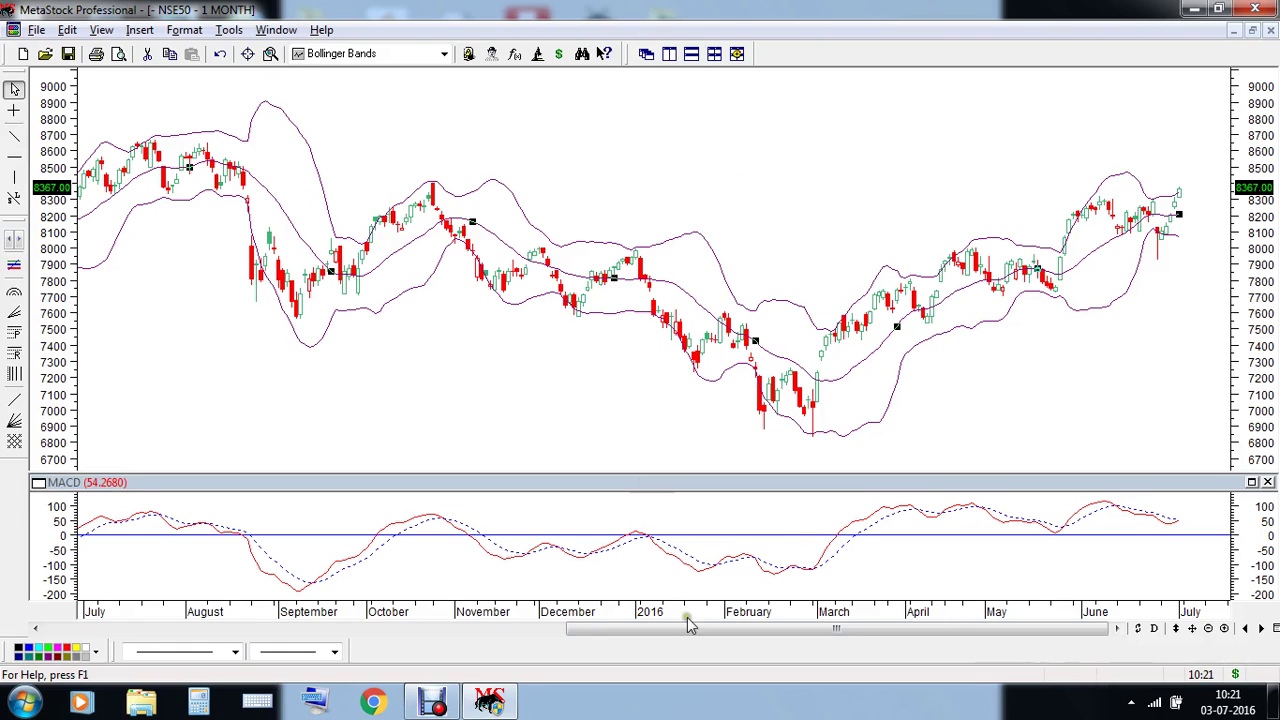
Examine the NSE50 candles against the Bollinger Bands from October to December 2014
left_click_drag(749, 630, 334, 668)
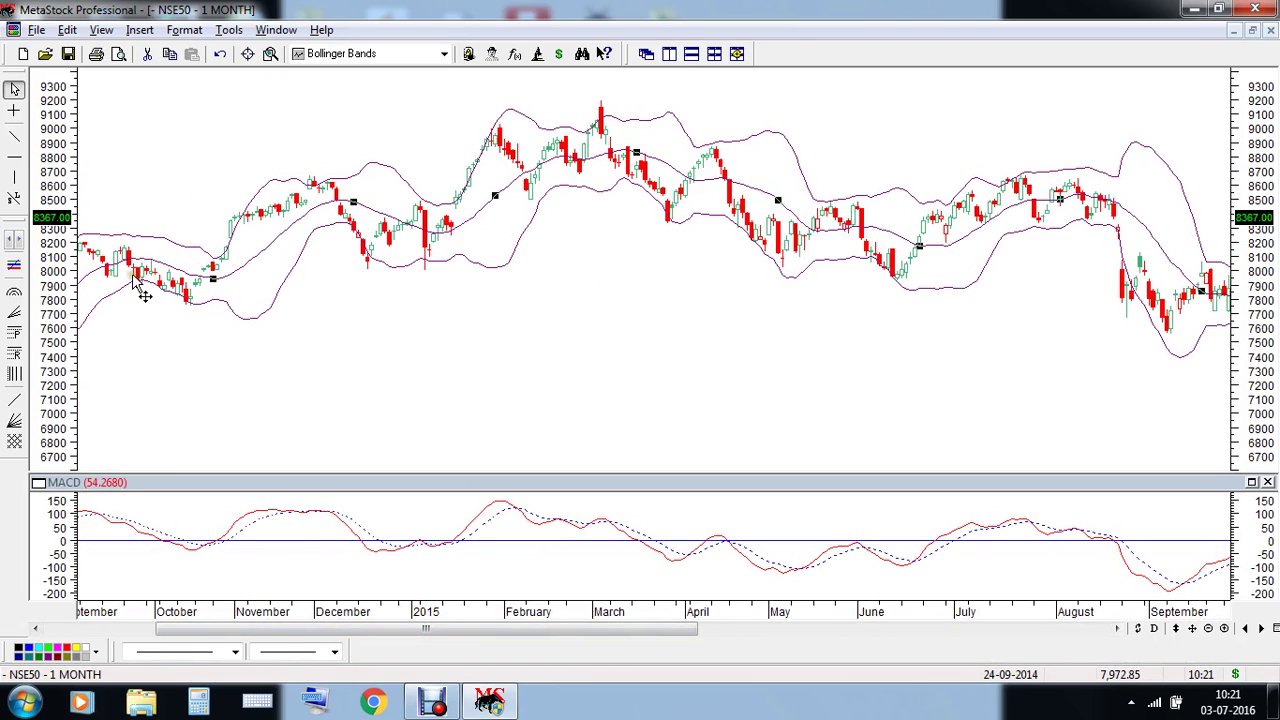
left_click_drag(310, 628, 225, 603)
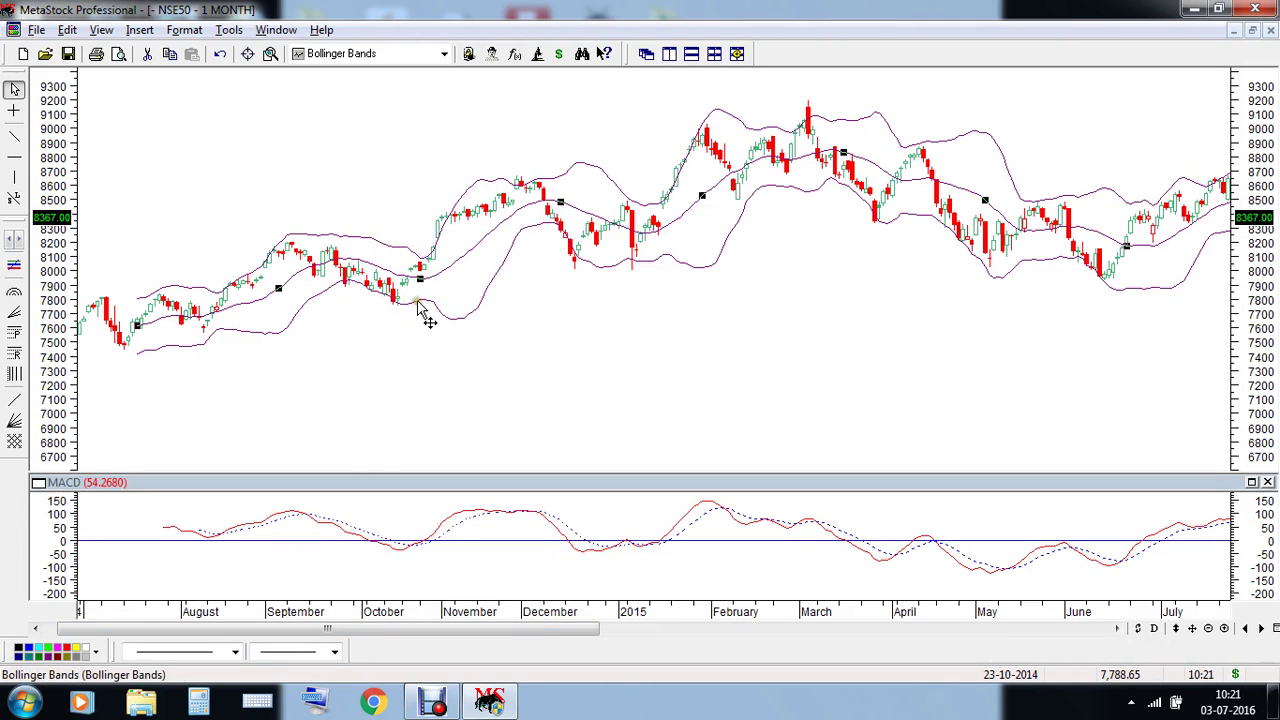
mouse_move(420, 303)
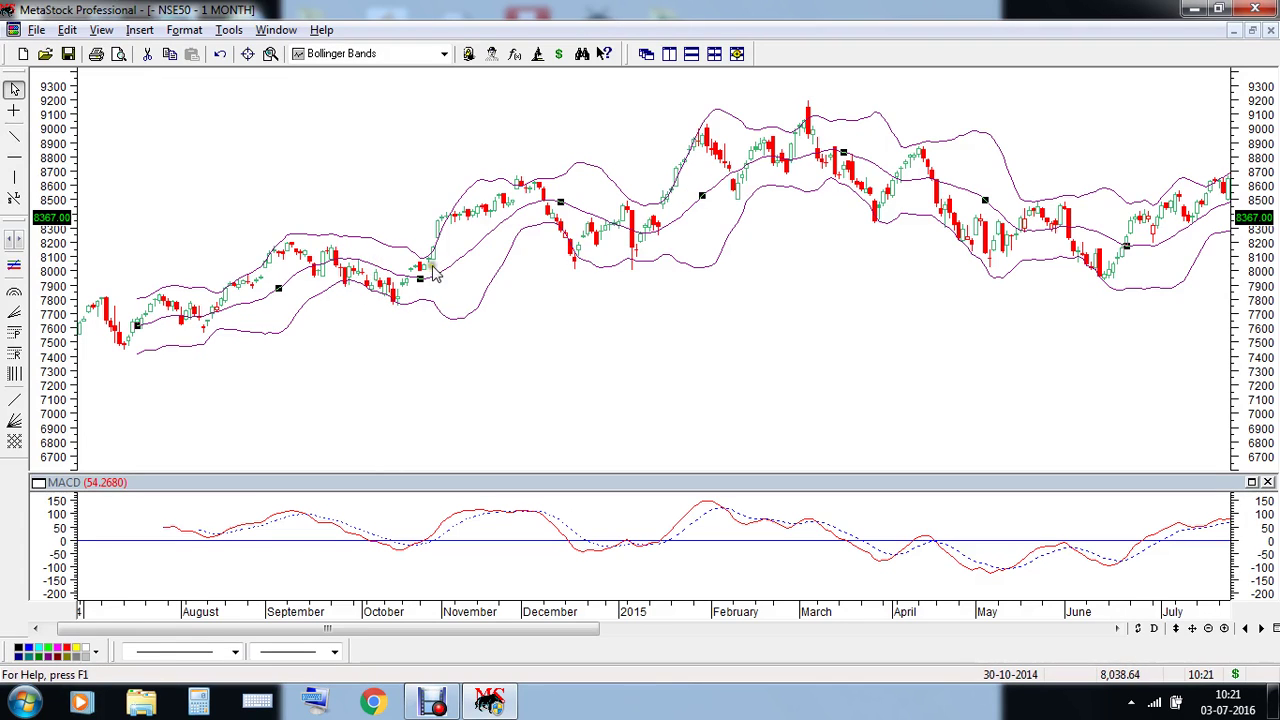
mouse_move(433, 265)
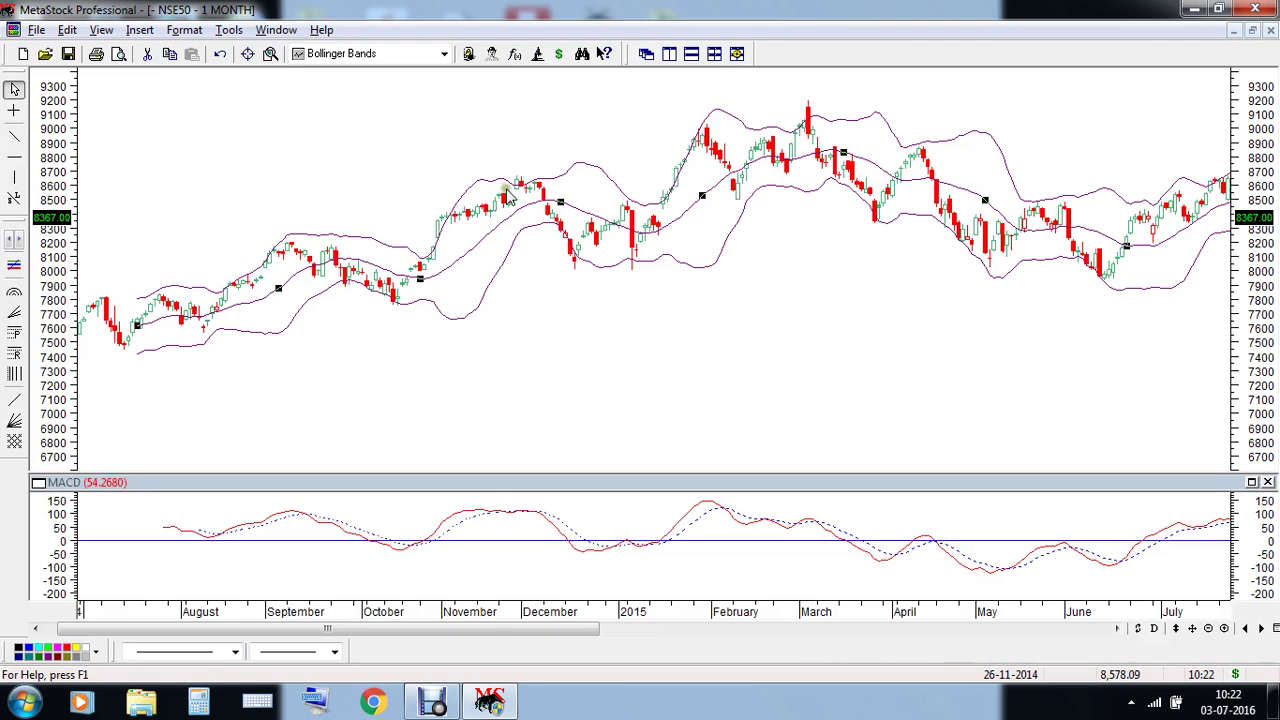
mouse_move(519, 192)
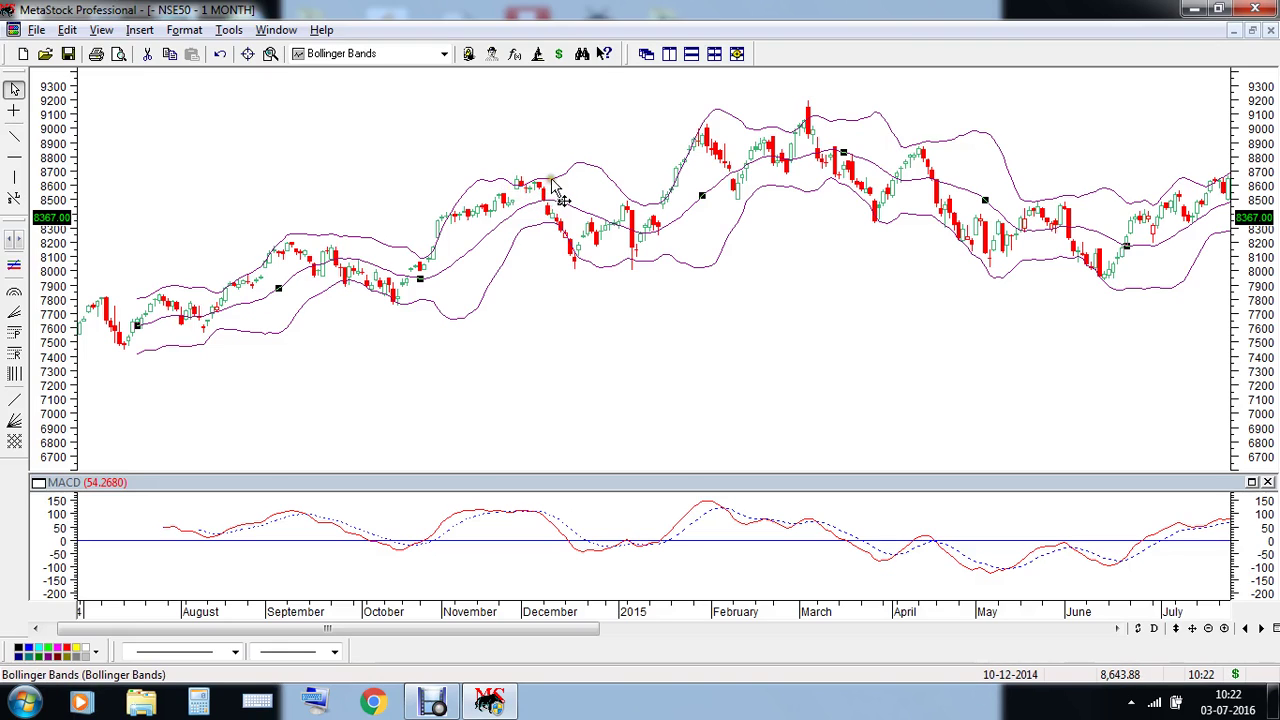
mouse_move(556, 230)
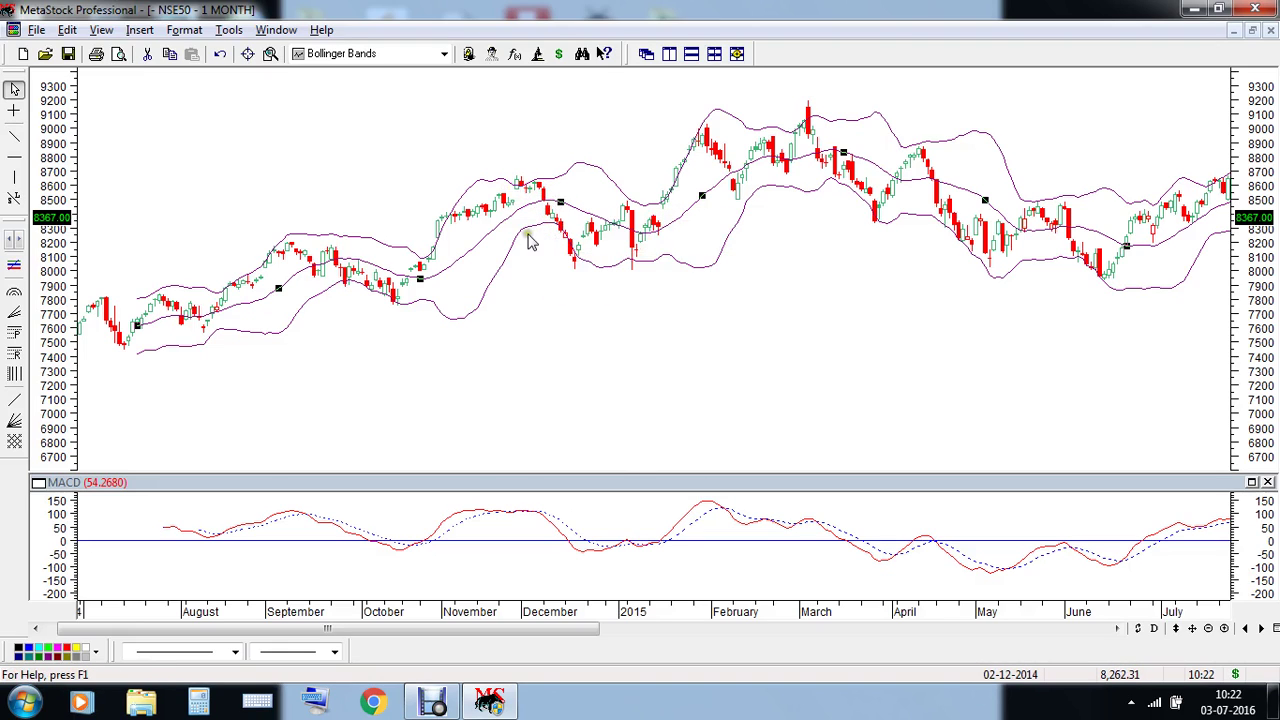
mouse_move(519, 237)
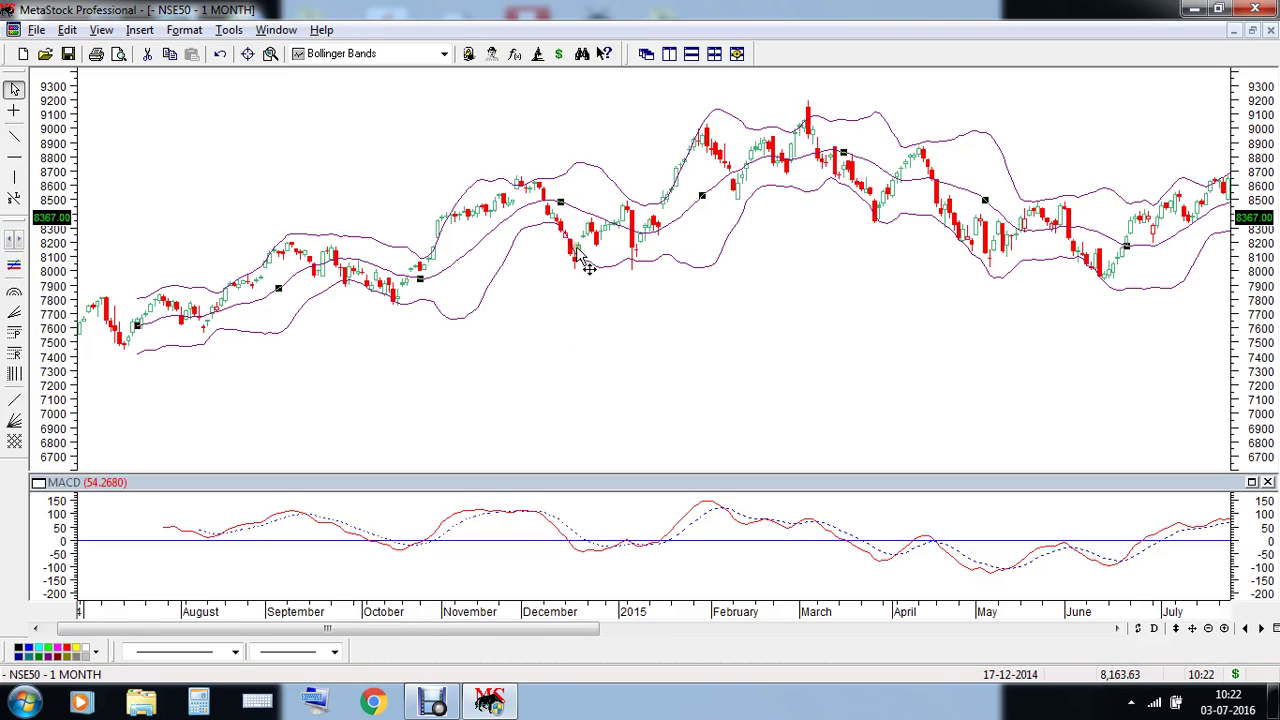
mouse_move(576, 263)
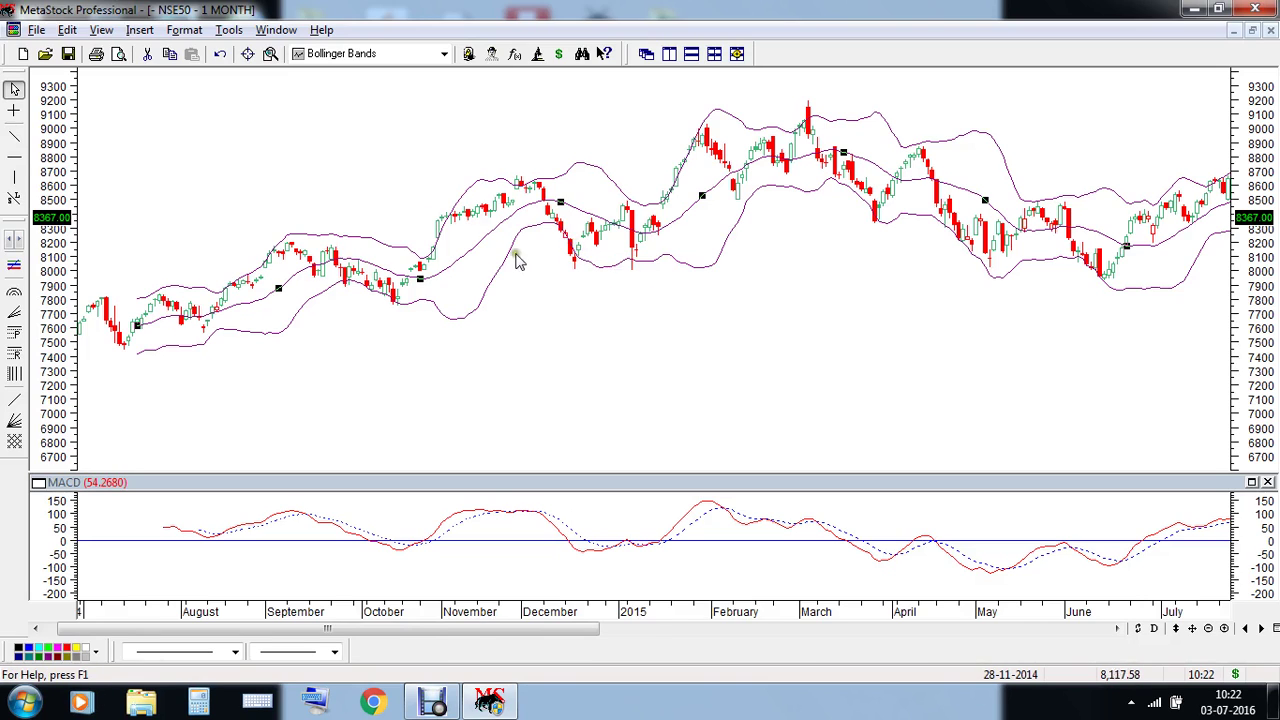
Turn on the title bar of the price chart's inner window
right_click(328, 186)
mouse_move(470, 212)
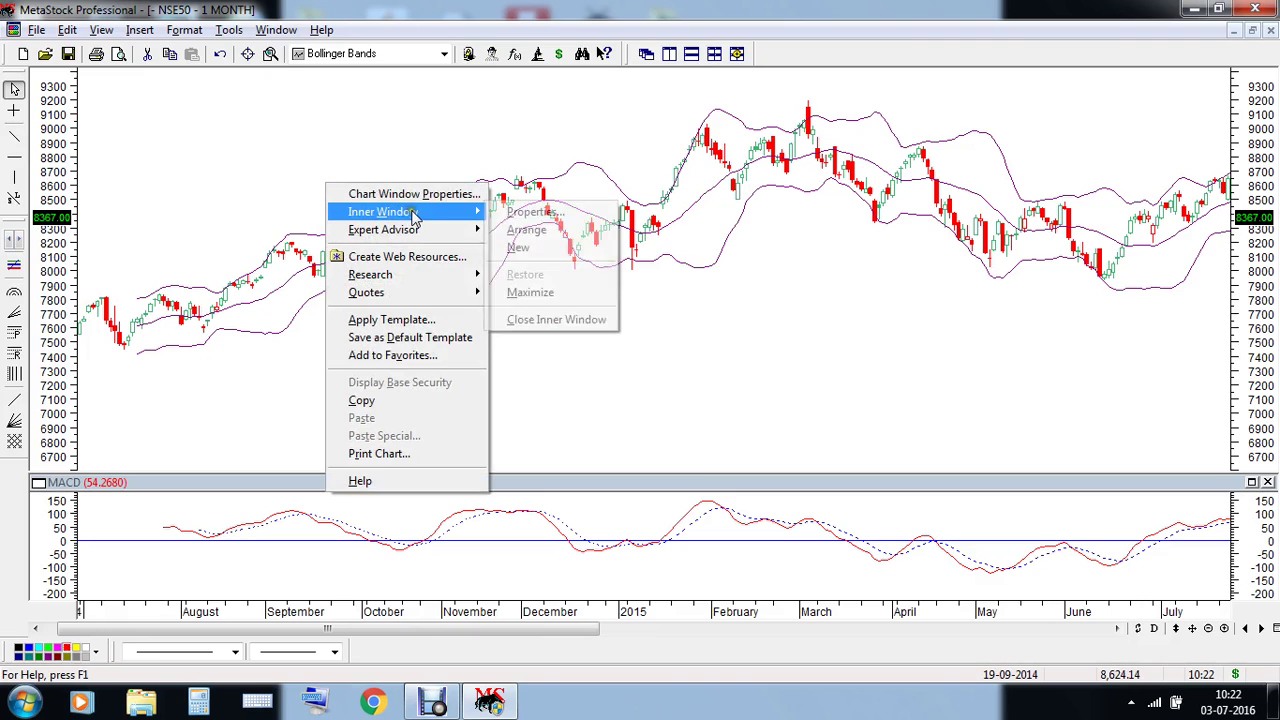
left_click(580, 212)
left_click(547, 336)
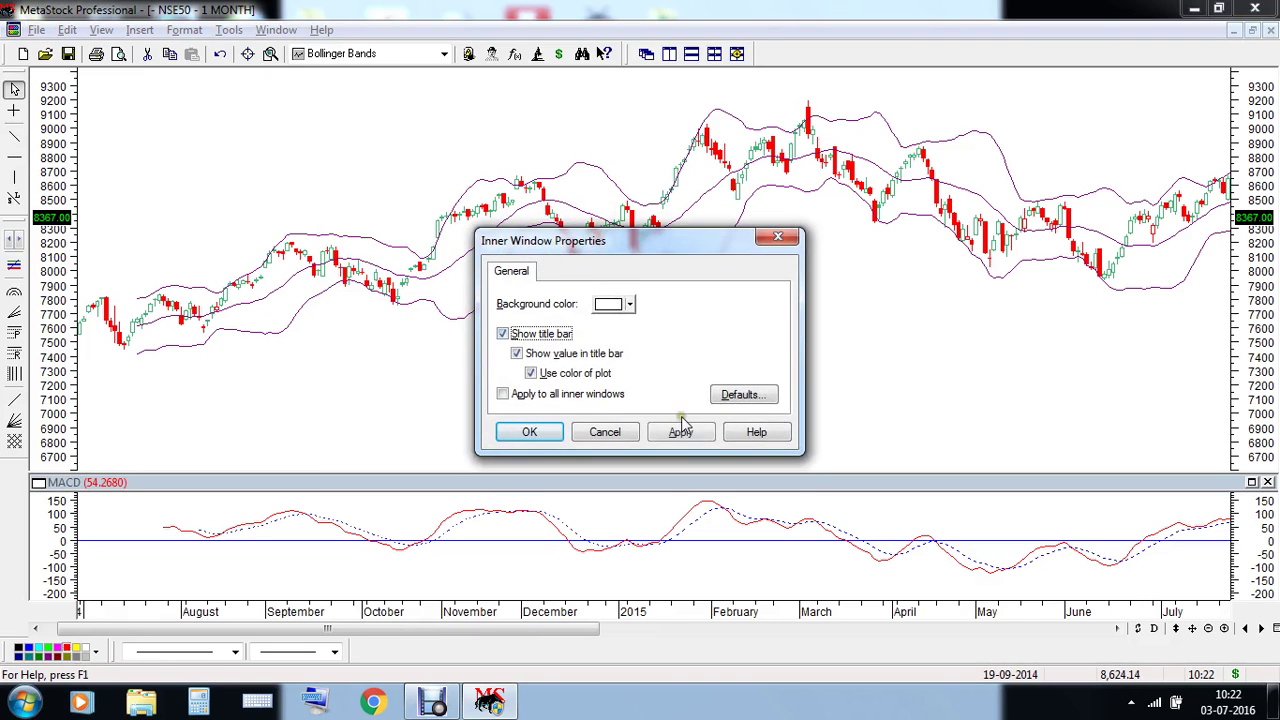
left_click(668, 434)
left_click(529, 432)
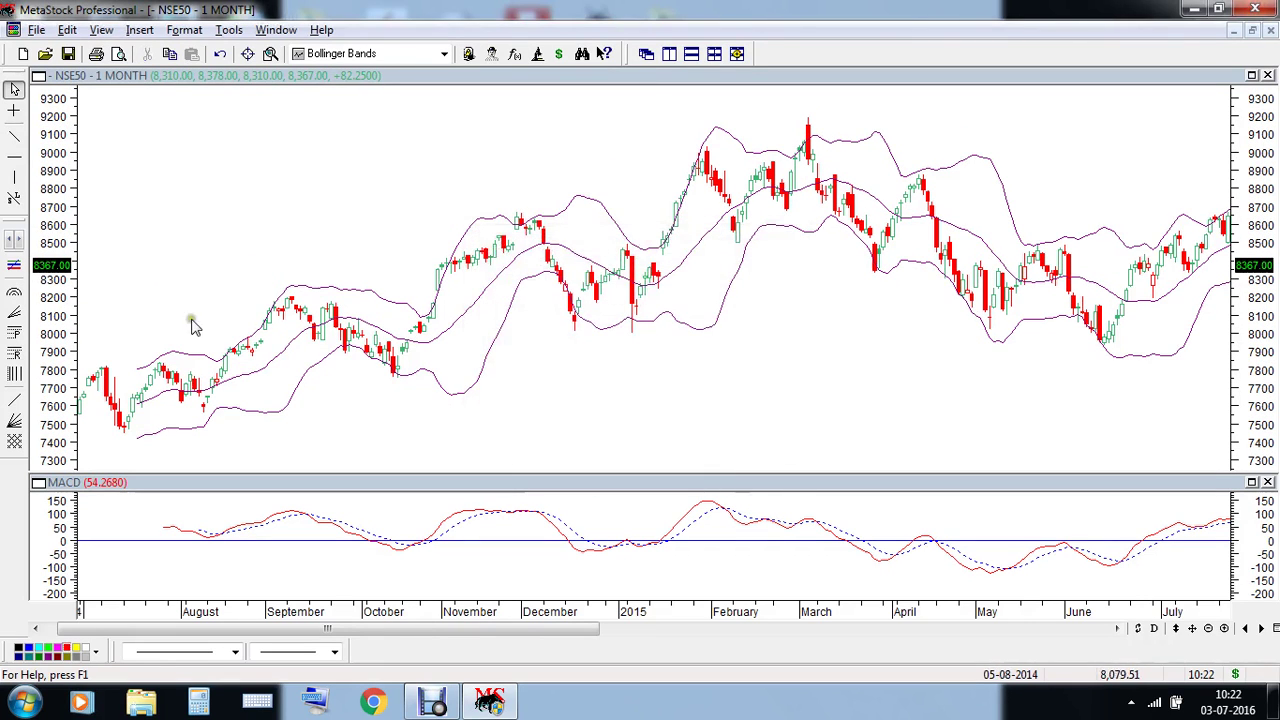
Draw a Fibonacci retracement from the mid-October 2014 low to the high around the start of December 2014, and delete it
left_click(14, 354)
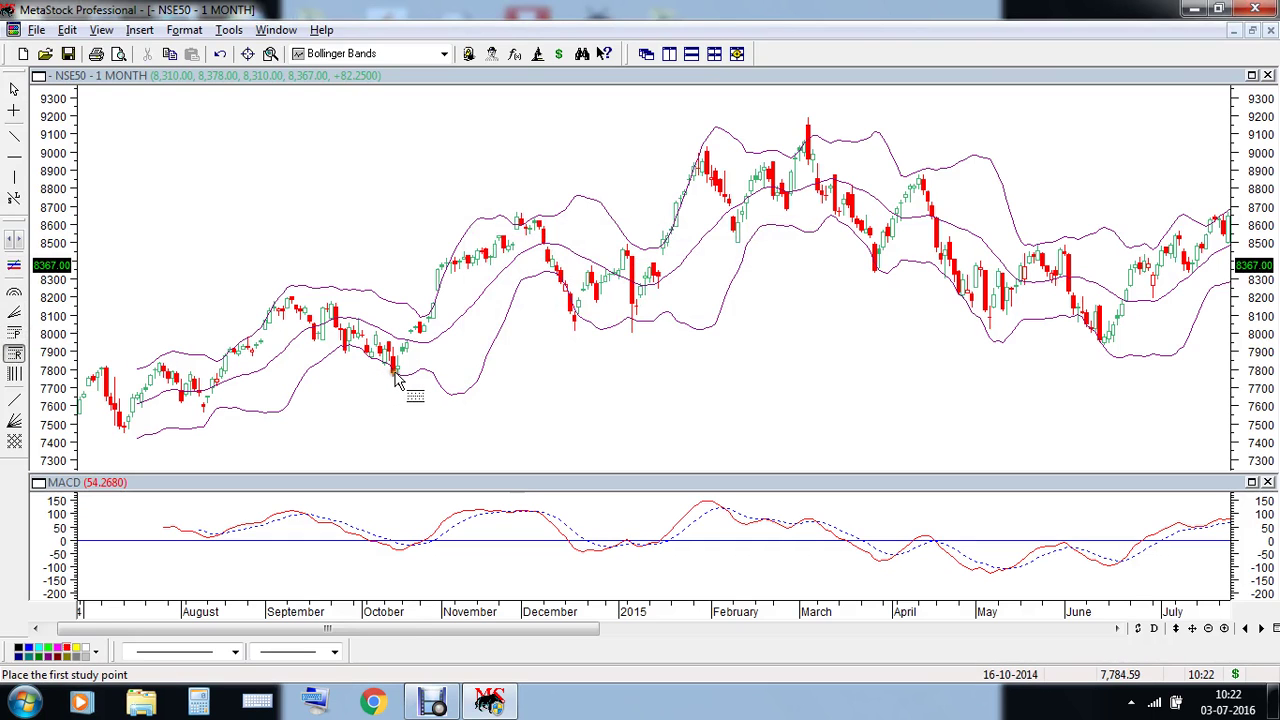
left_click_drag(398, 375, 518, 212)
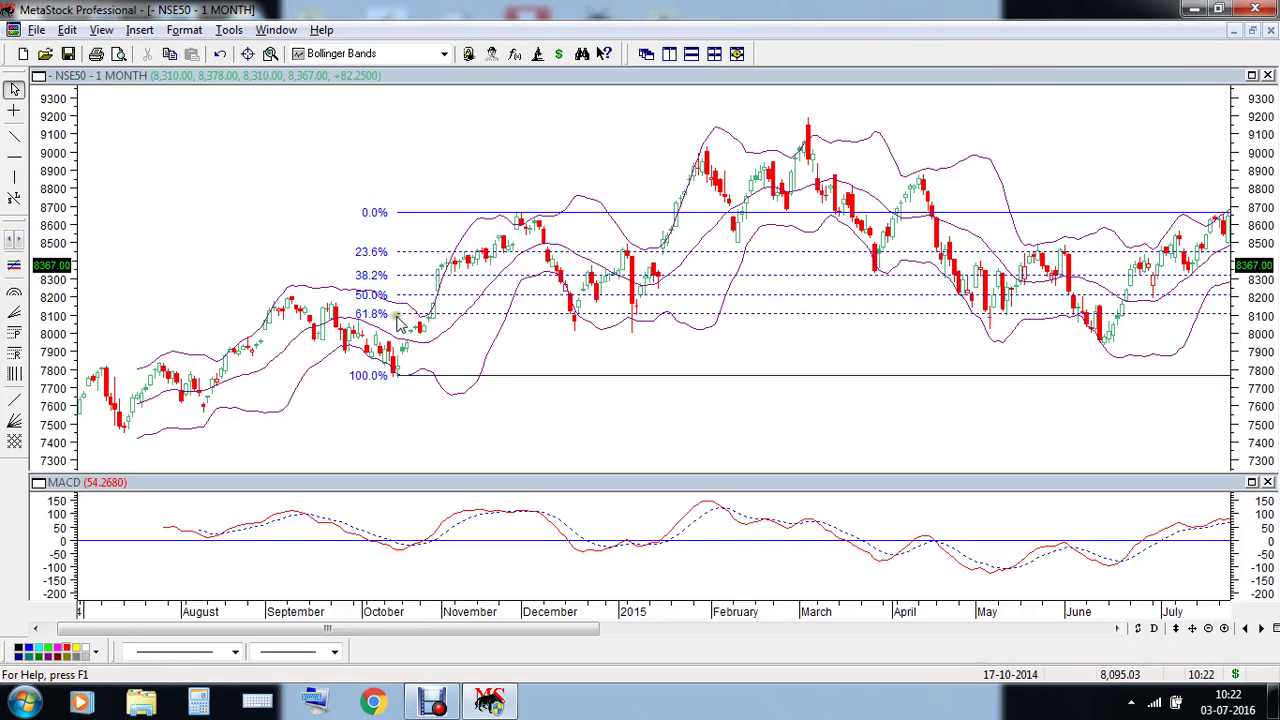
left_click(472, 222)
right_click(471, 220)
left_click(549, 290)
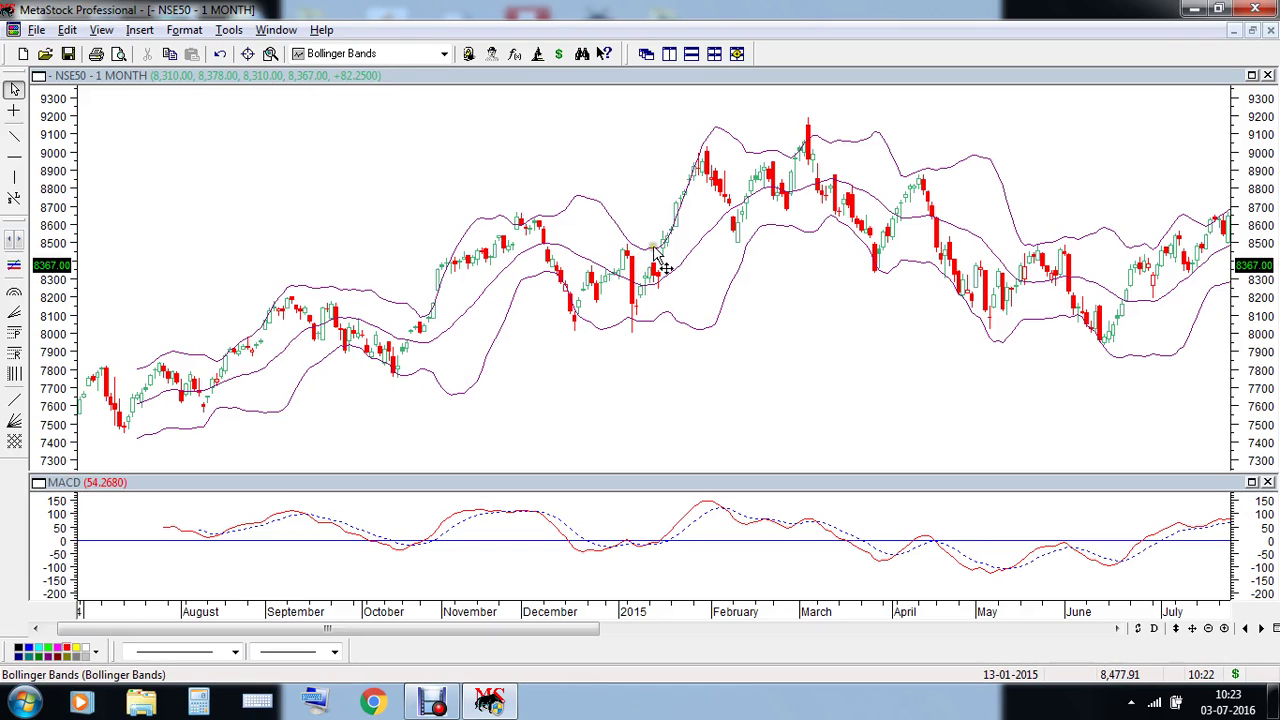
Place a vertical line at 15-01-2015 to compare the breakout candle with the MACD crossover, and delete the line
mouse_move(656, 252)
left_click_drag(670, 321, 645, 387)
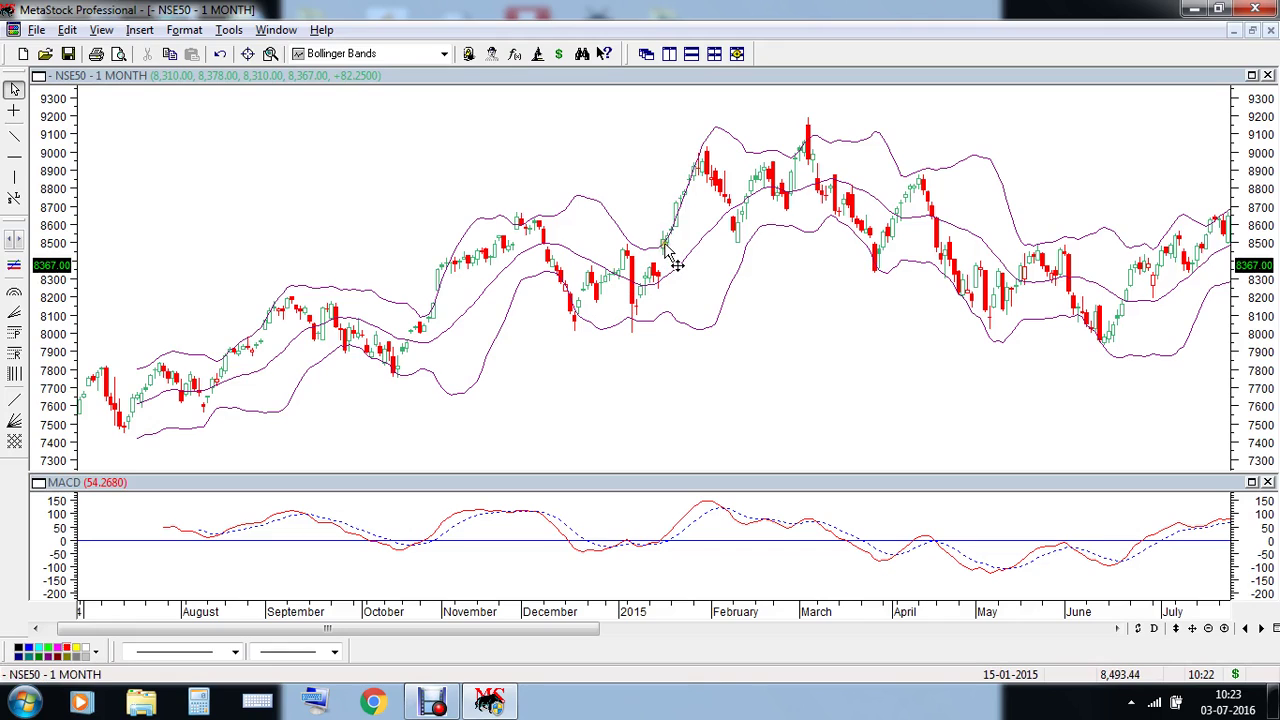
mouse_move(674, 268)
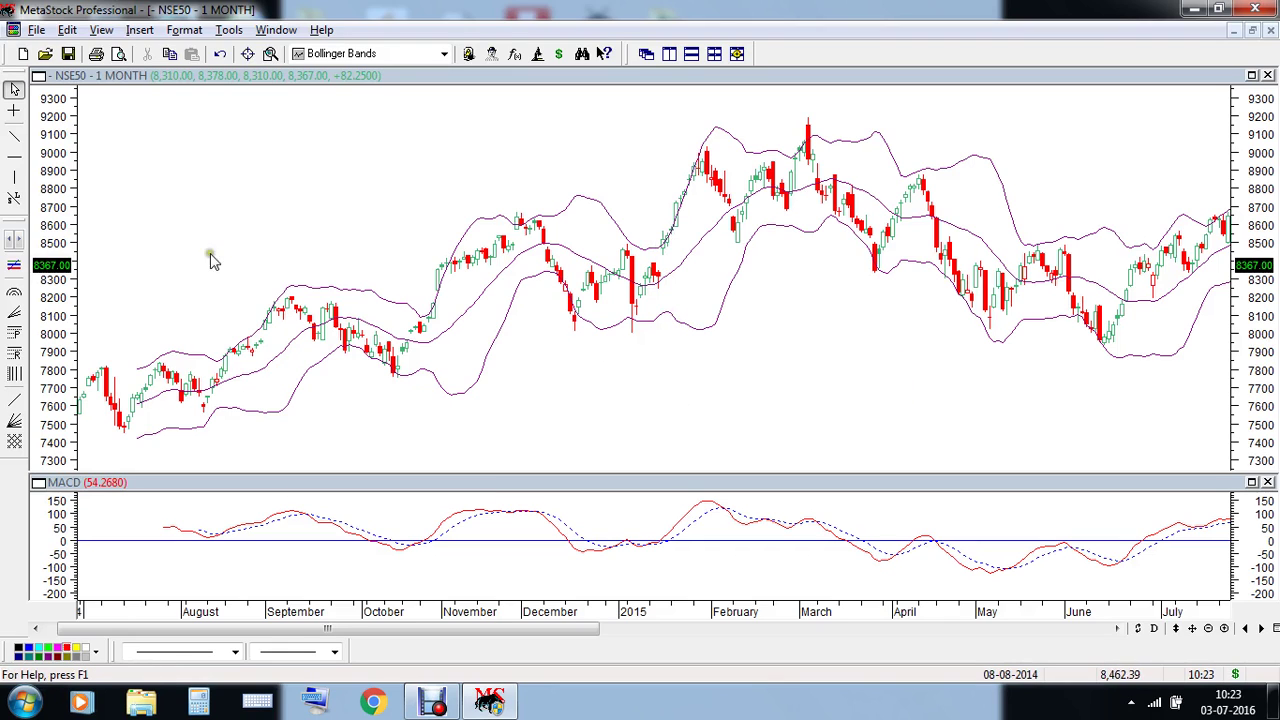
left_click(14, 178)
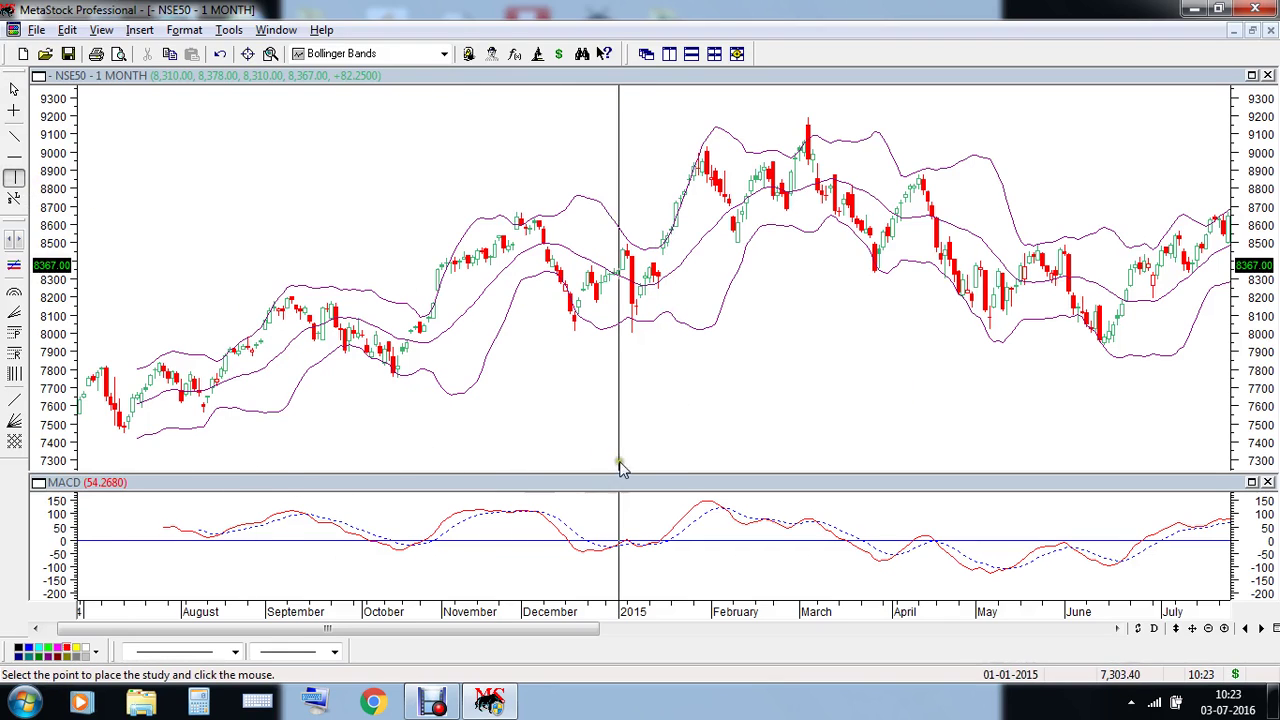
left_click(663, 462)
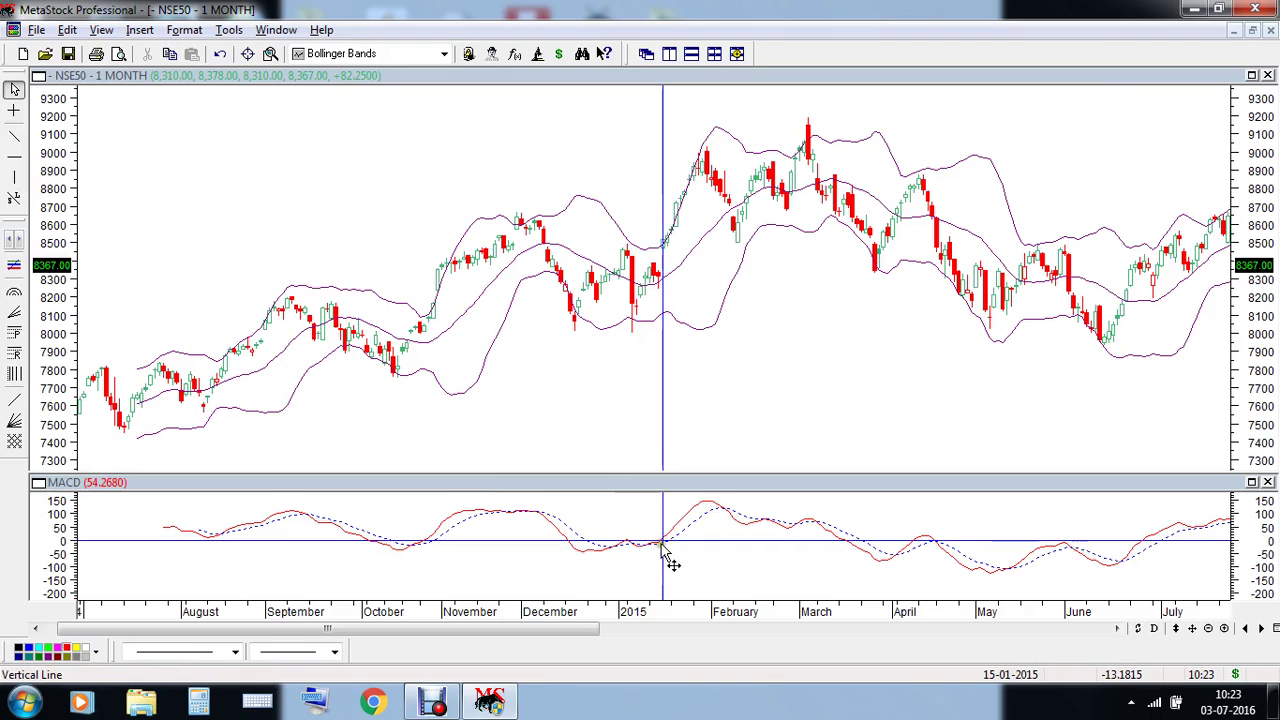
left_click(662, 393)
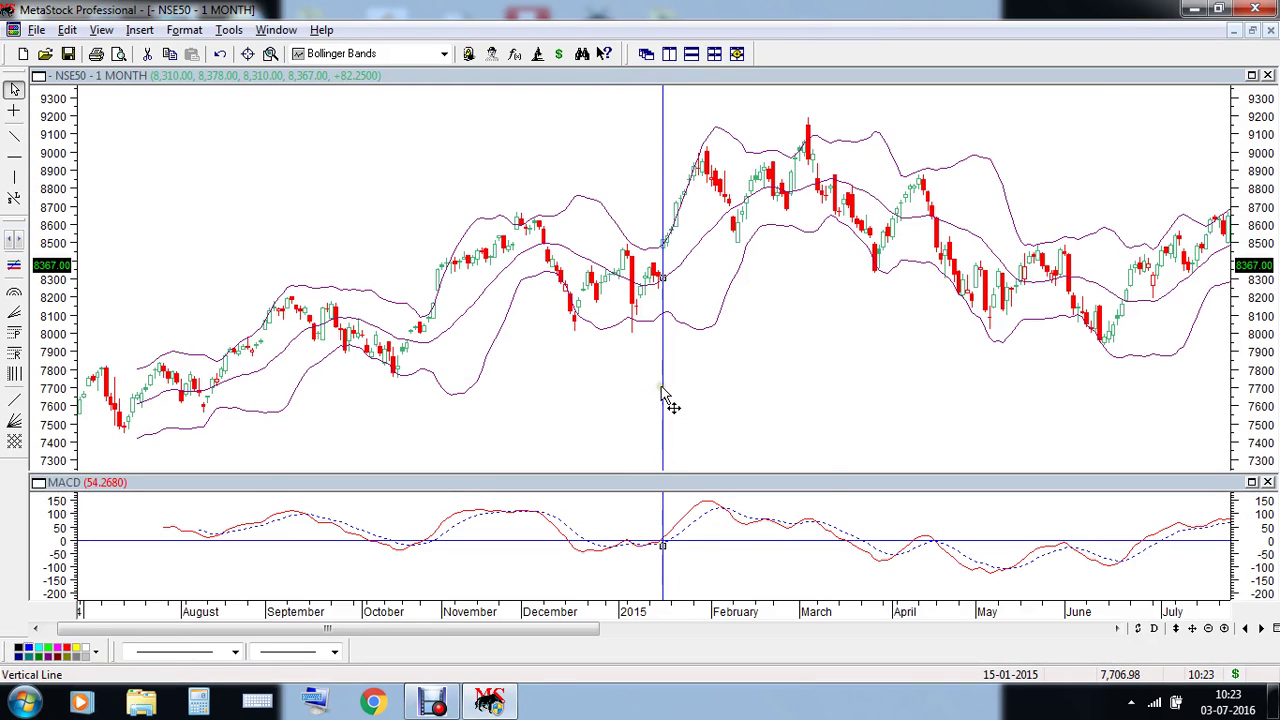
right_click(662, 393)
left_click(734, 466)
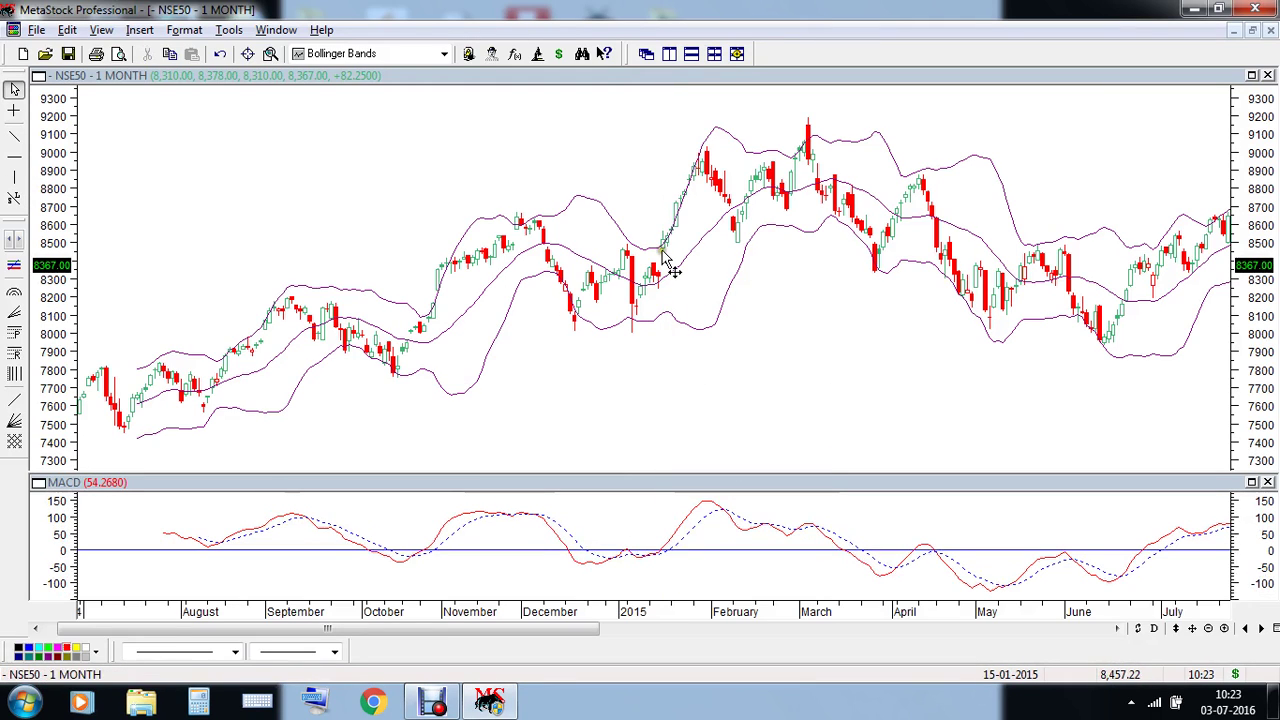
Check the price data of the 15-01-2015 and 30-01-2015 candles
mouse_move(661, 252)
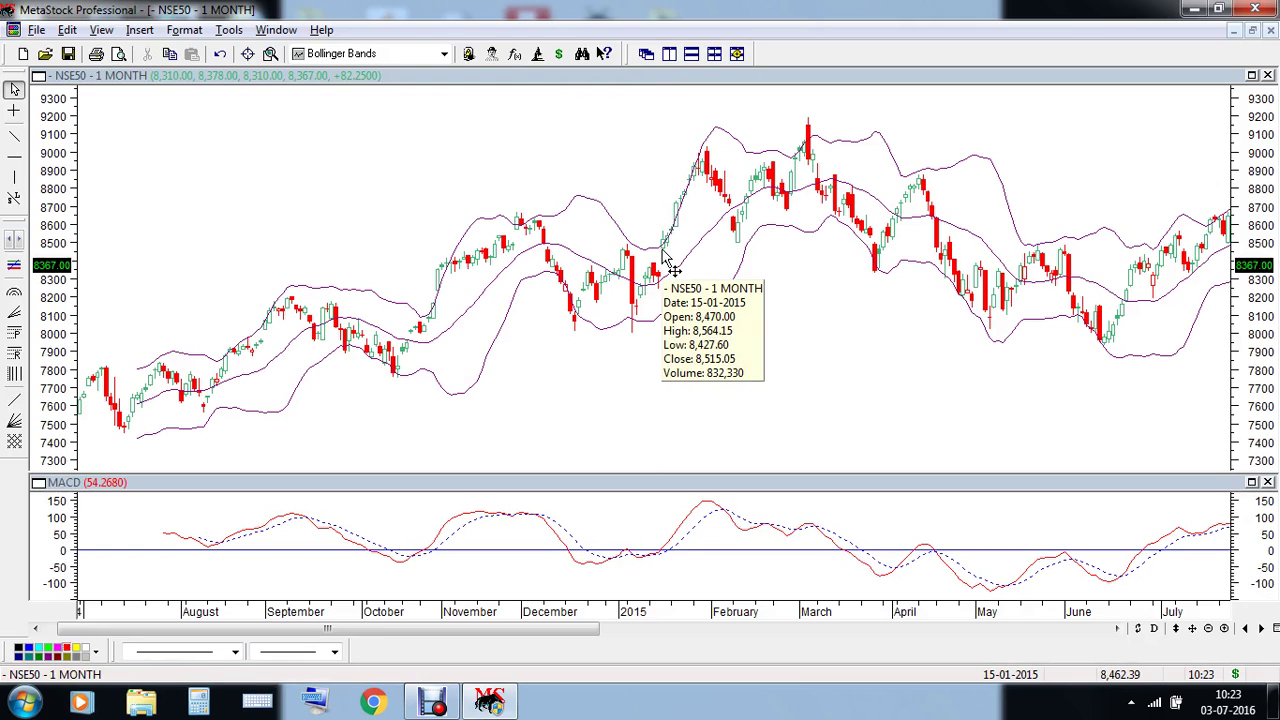
mouse_move(706, 157)
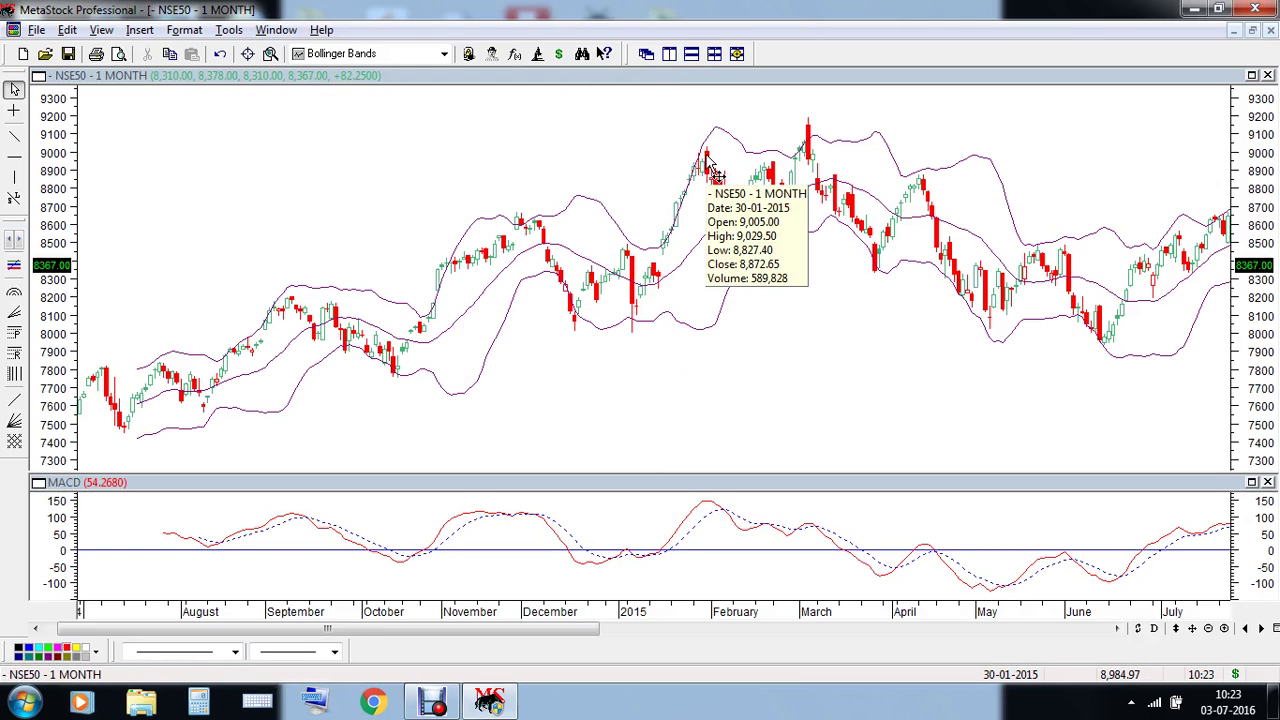
Zoom in on the most recent NSE50 data and examine the late May 2016 candles against the Bollinger Bands
left_click_drag(509, 628, 1069, 591)
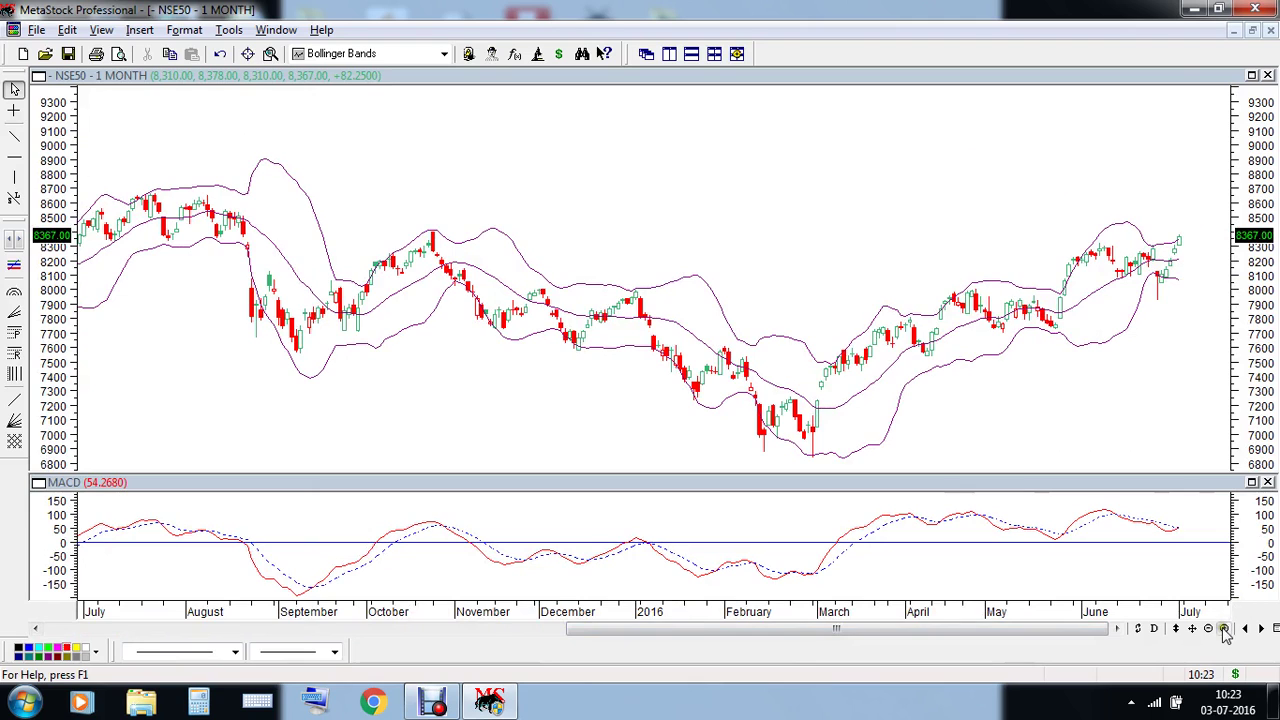
left_click(1223, 628)
left_click(1223, 628)
left_click(1223, 628)
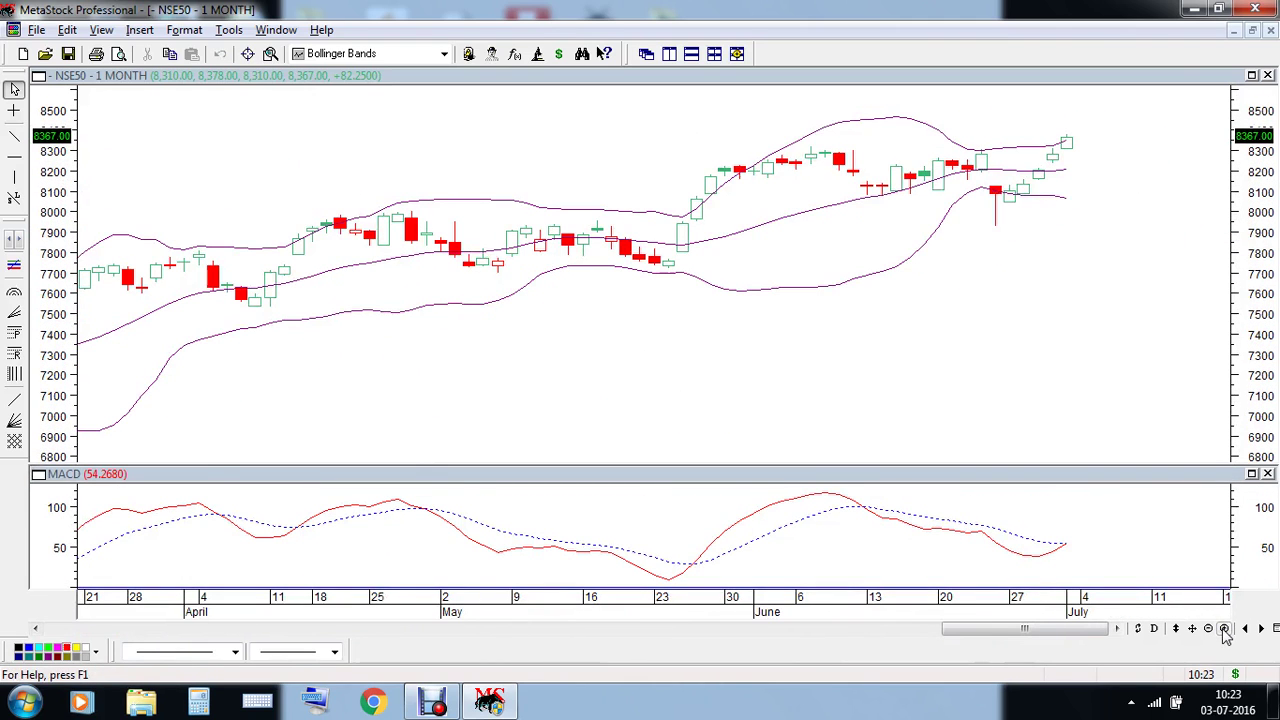
key("Delete")
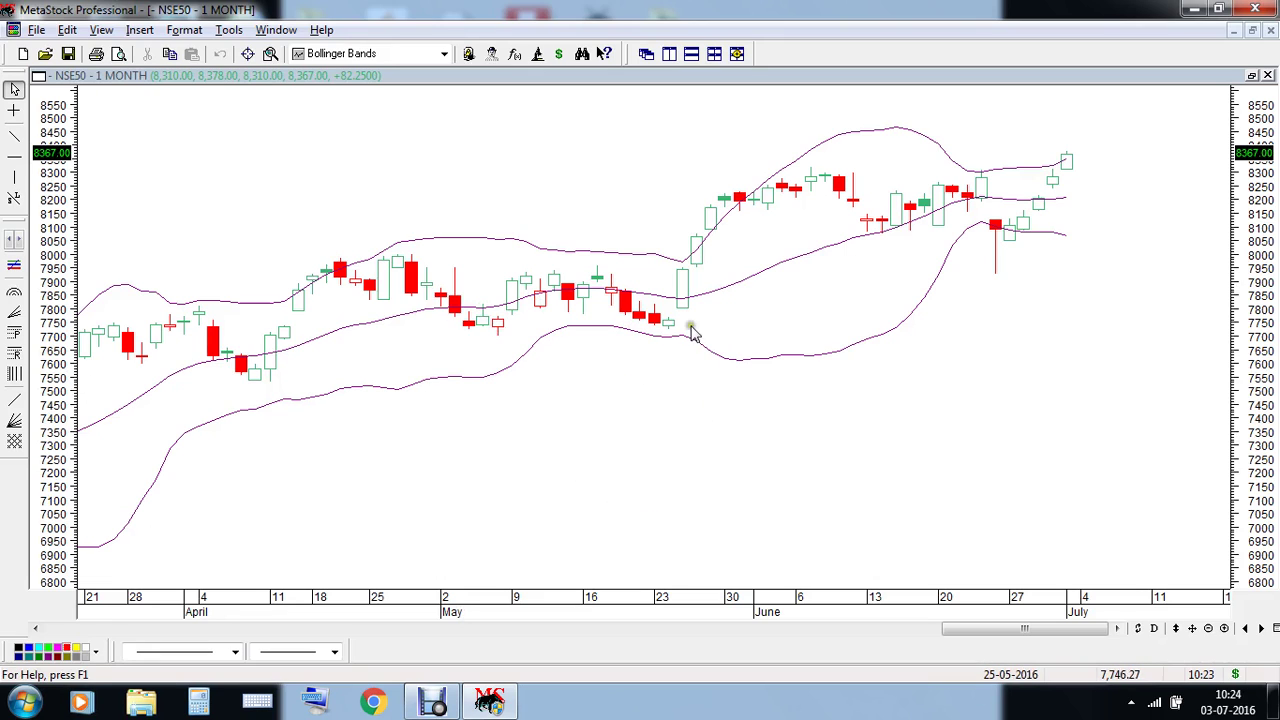
mouse_move(679, 294)
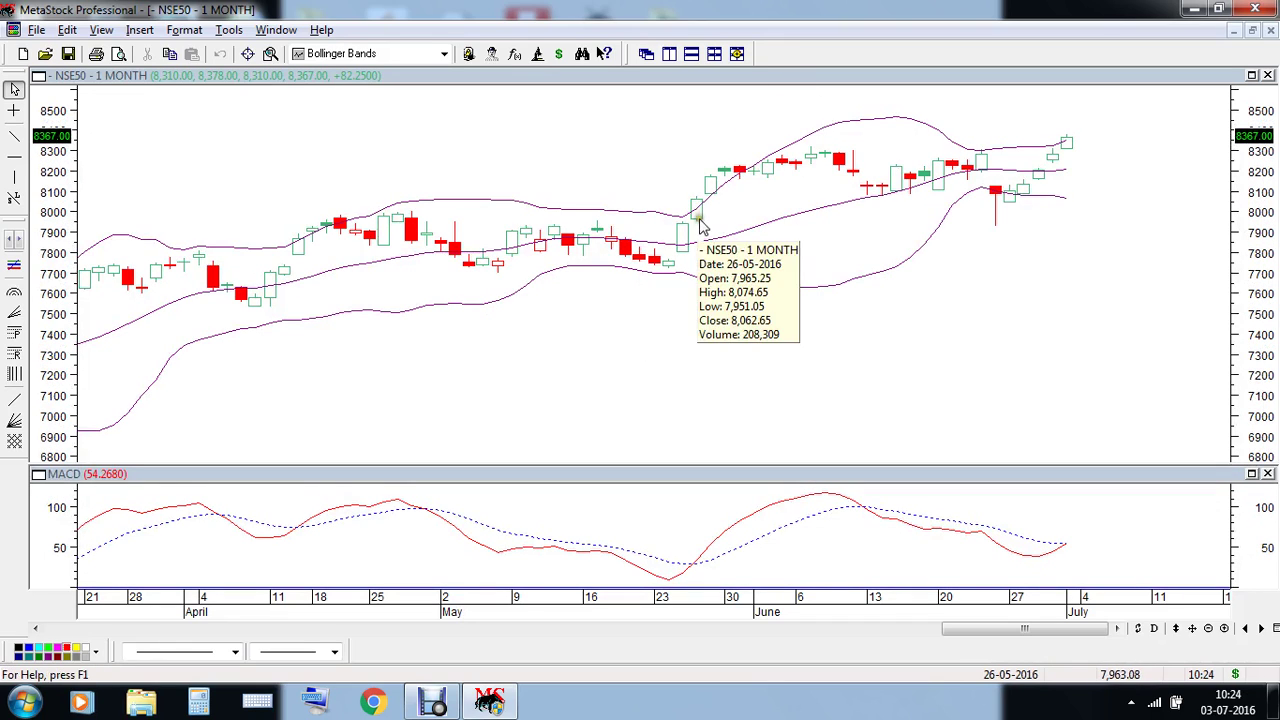
mouse_move(702, 216)
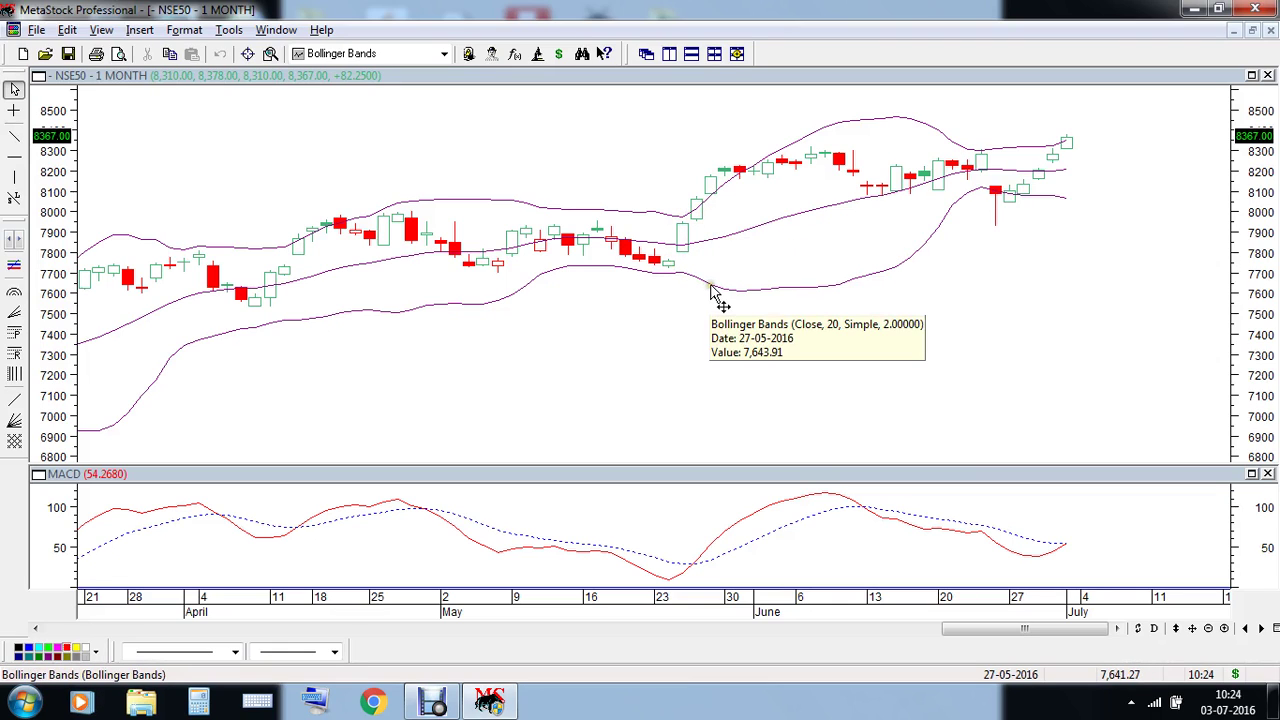
Place a vertical line at 26-05-2016 to compare the candle with the MACD crossover, and delete the line
left_click(14, 177)
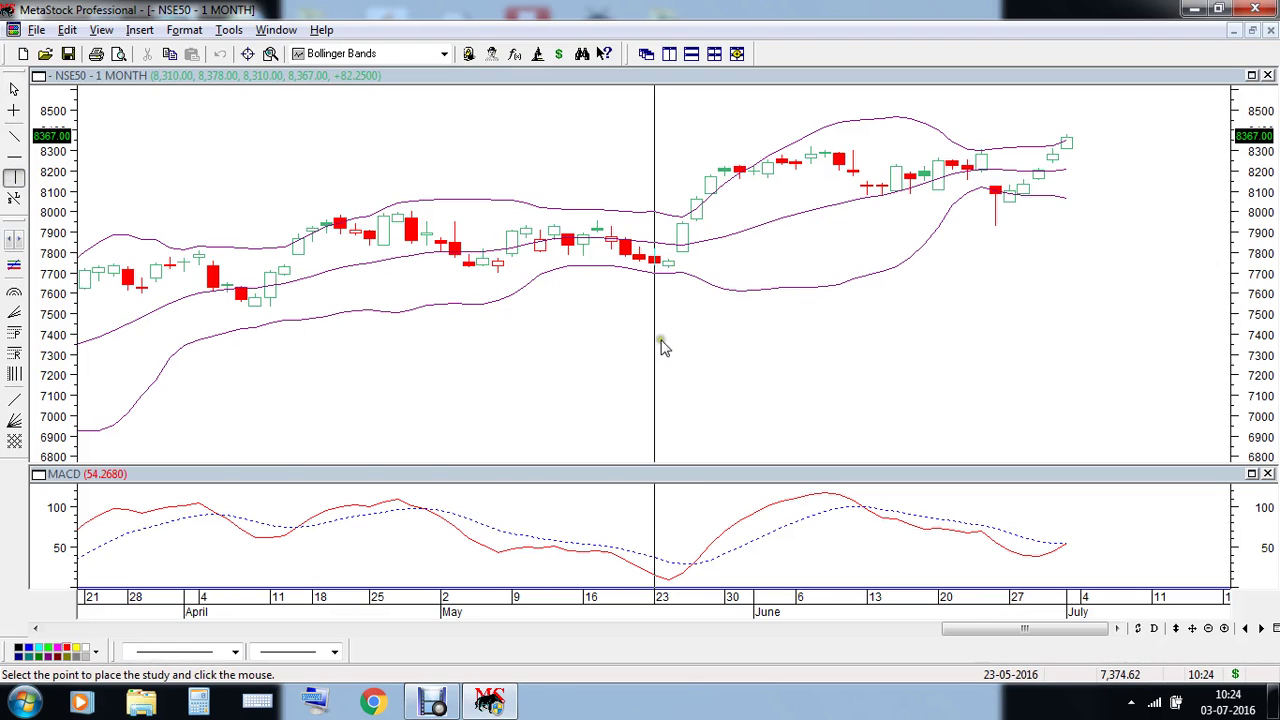
left_click(697, 340)
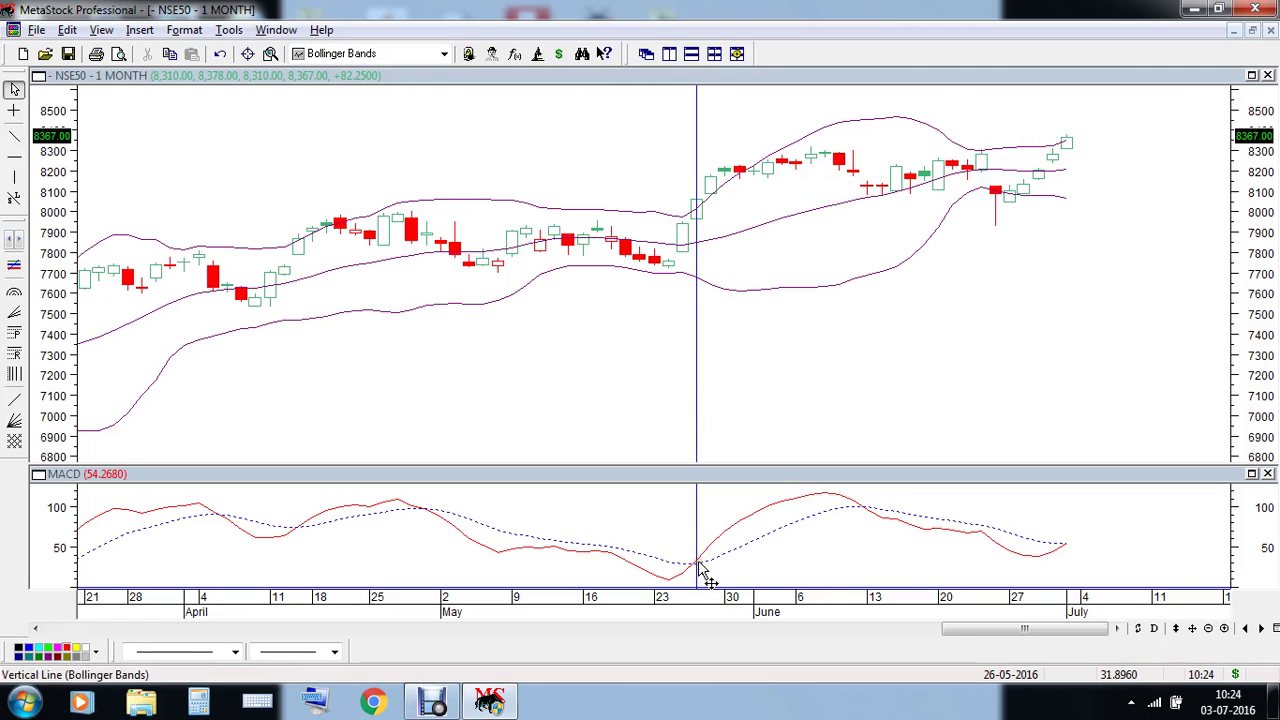
left_click(697, 350)
right_click(697, 350)
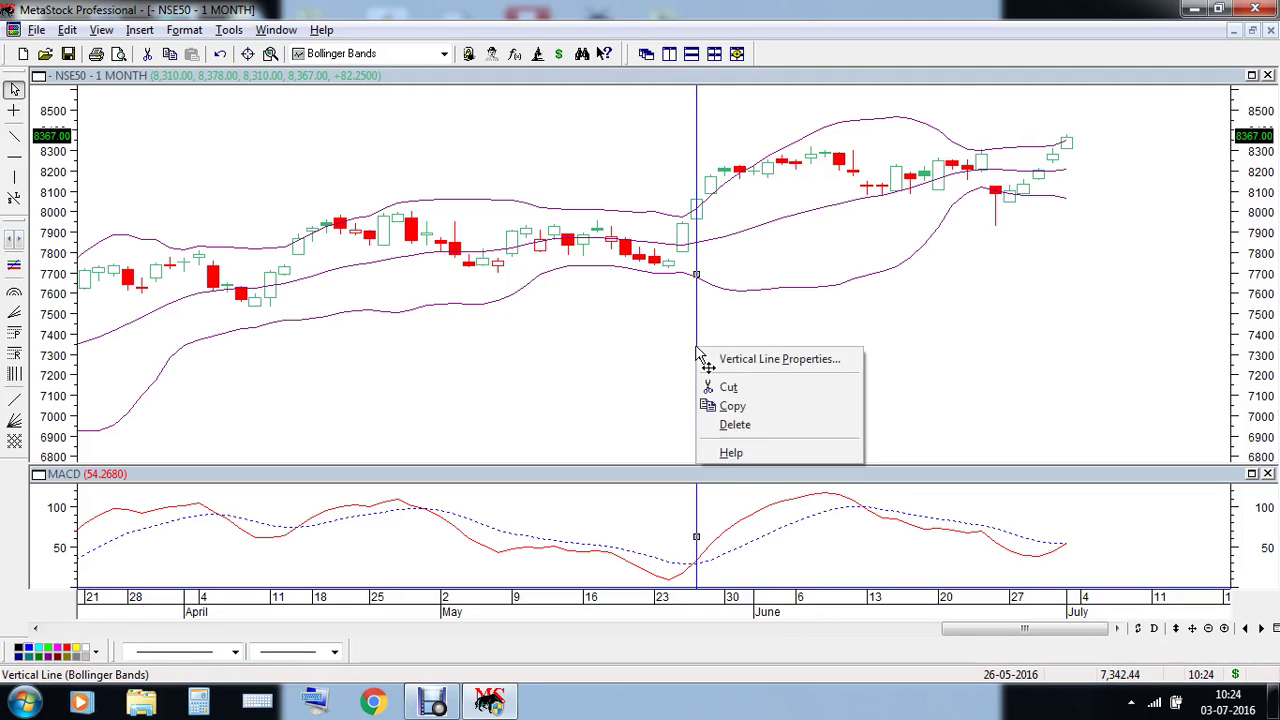
left_click(765, 423)
Check the price data of the 26-05-2016 and 07-06-2016 candles
mouse_move(697, 213)
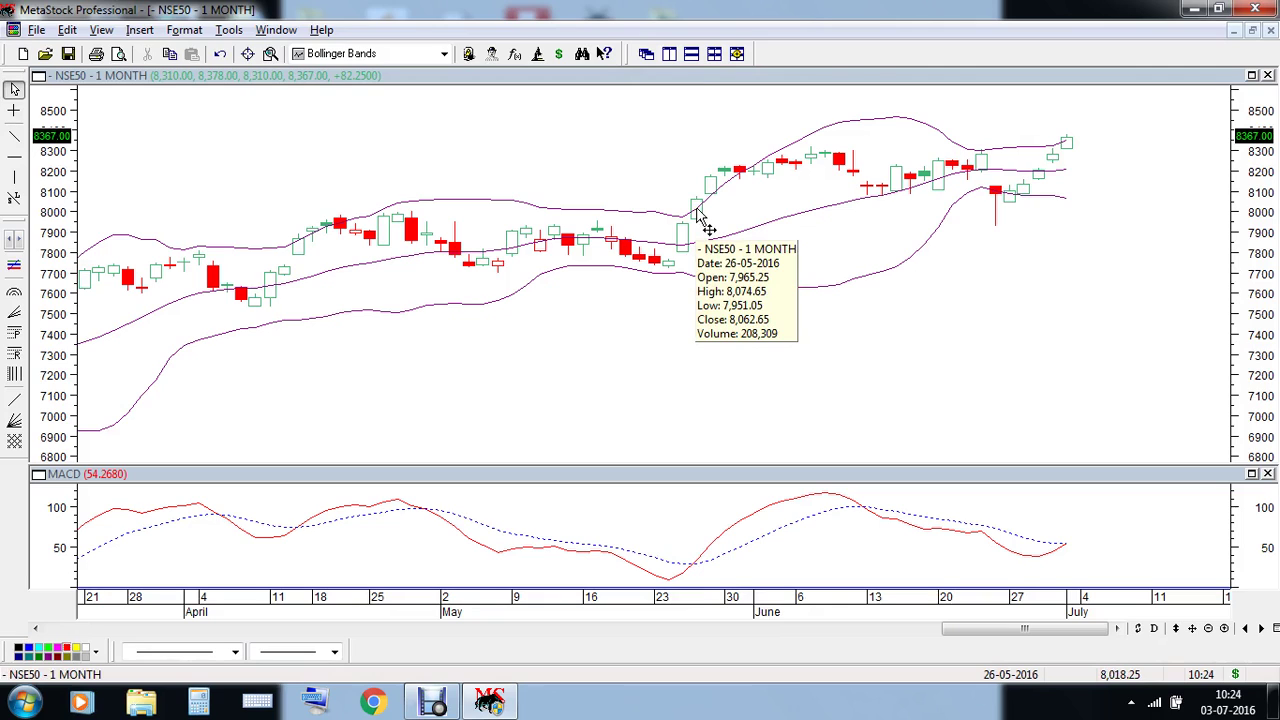
mouse_move(808, 162)
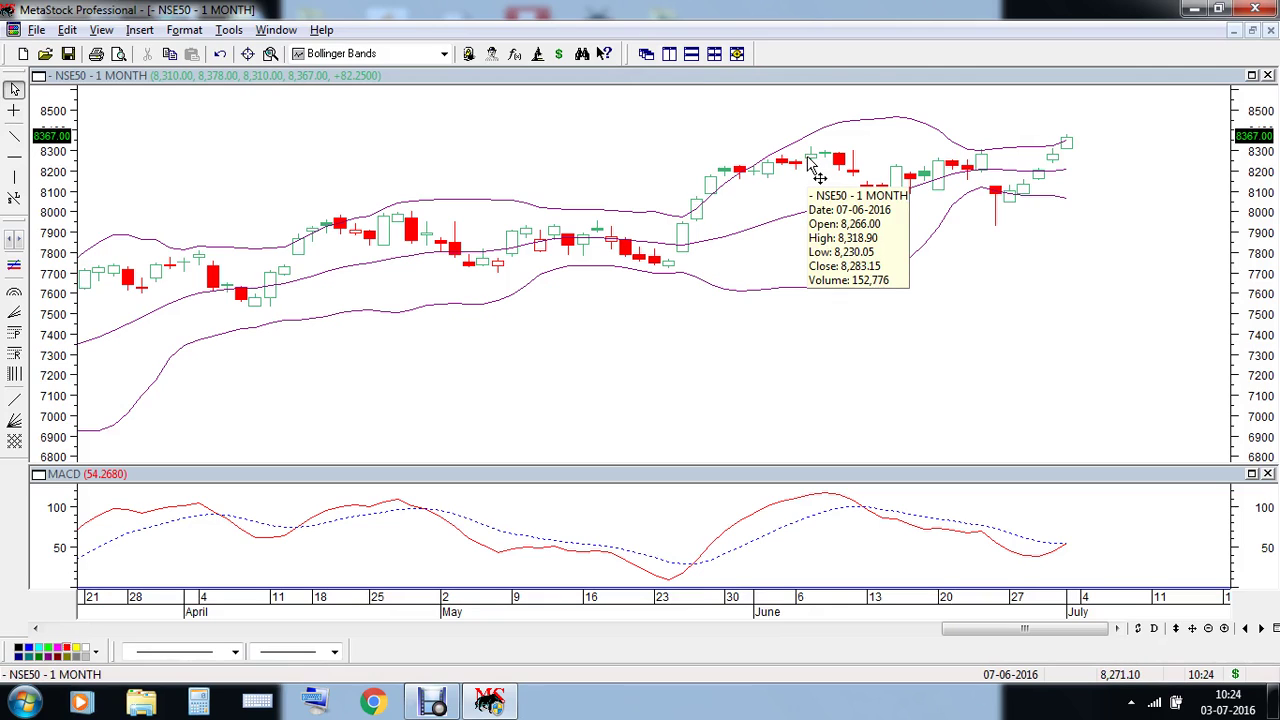
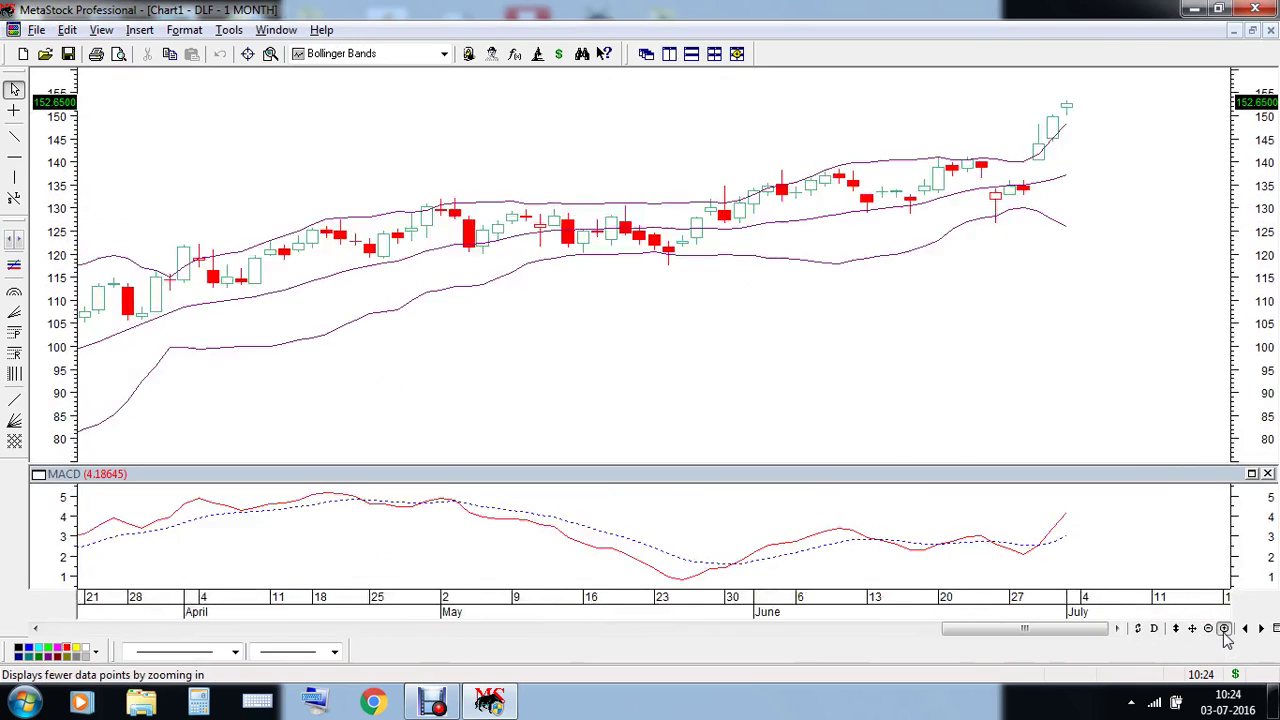
Zoom in on the most recent DLF data and examine the June 2016 candles against the Bollinger Bands
left_click(1224, 629)
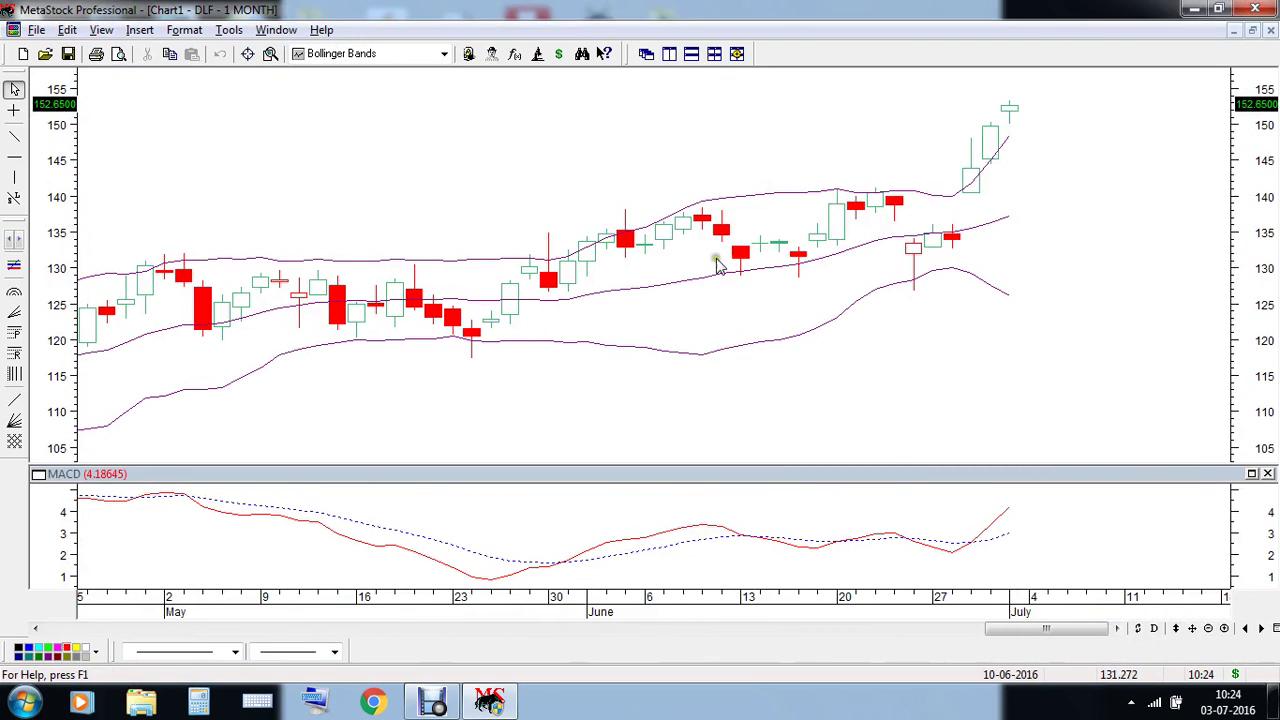
mouse_move(752, 258)
mouse_move(956, 249)
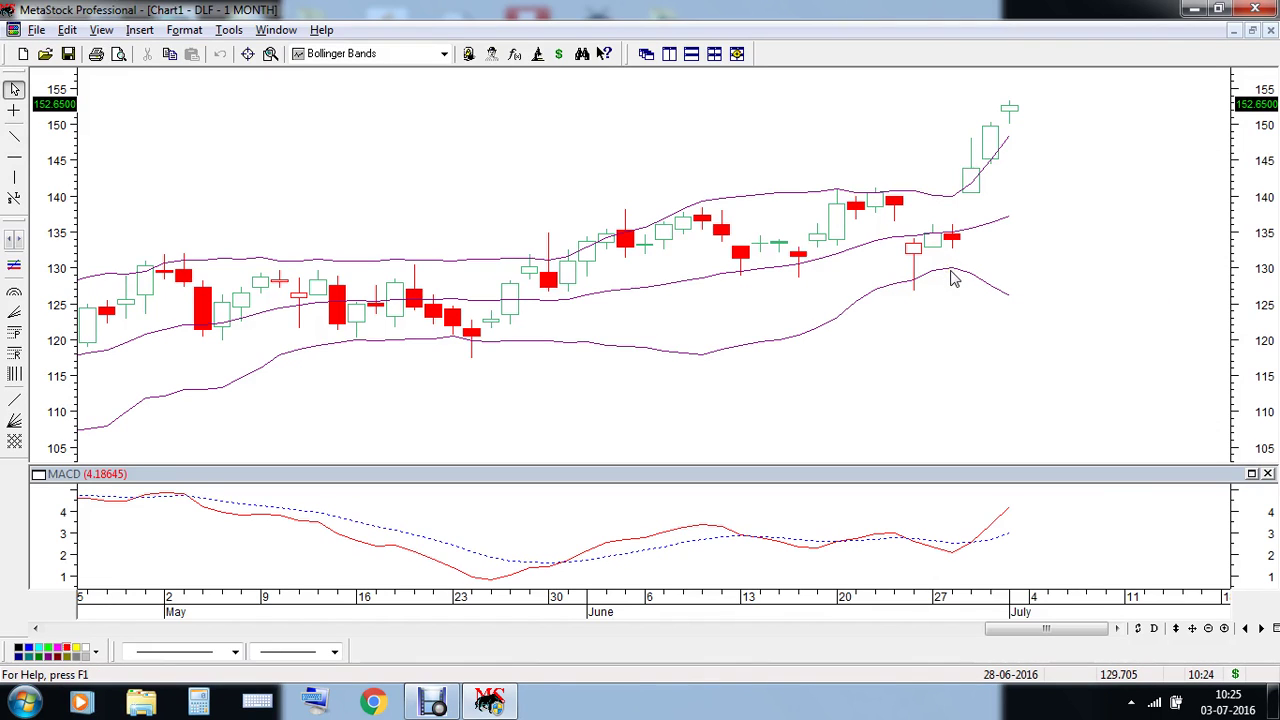
mouse_move(978, 192)
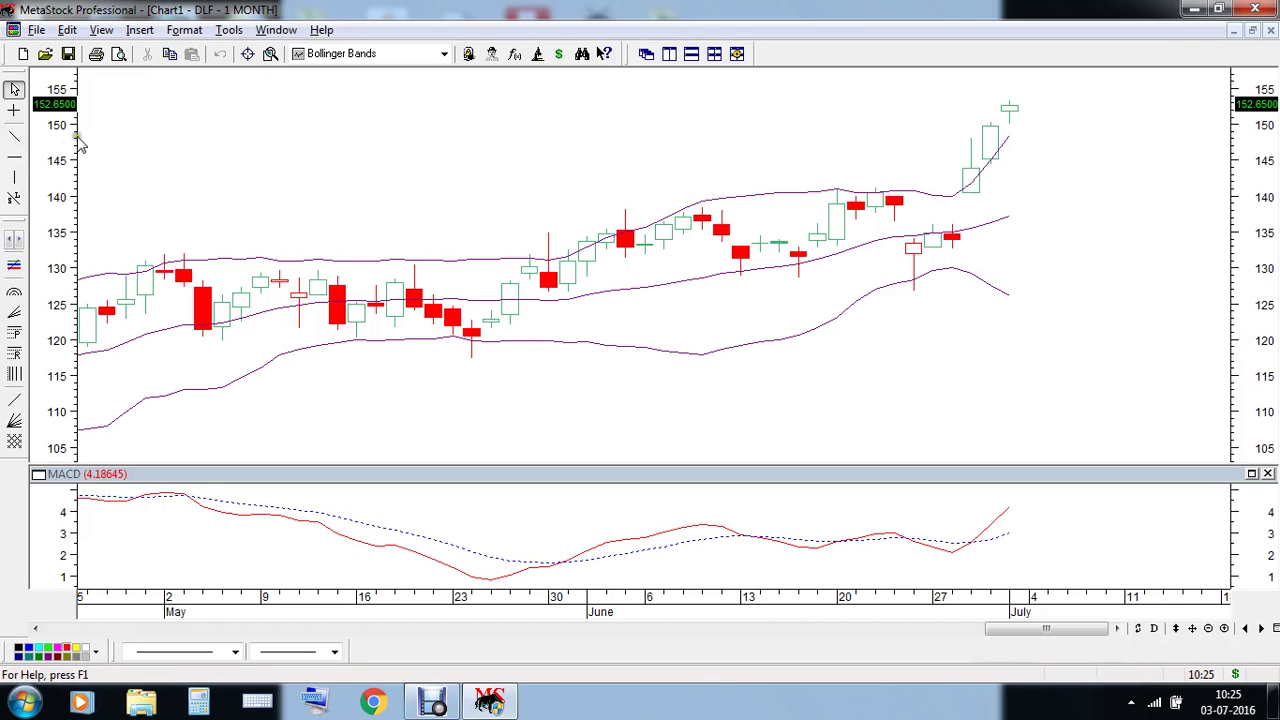
Place a vertical line at 29-06-2016 to compare the breakout candle with the MACD crossover, and delete the line
left_click(14, 178)
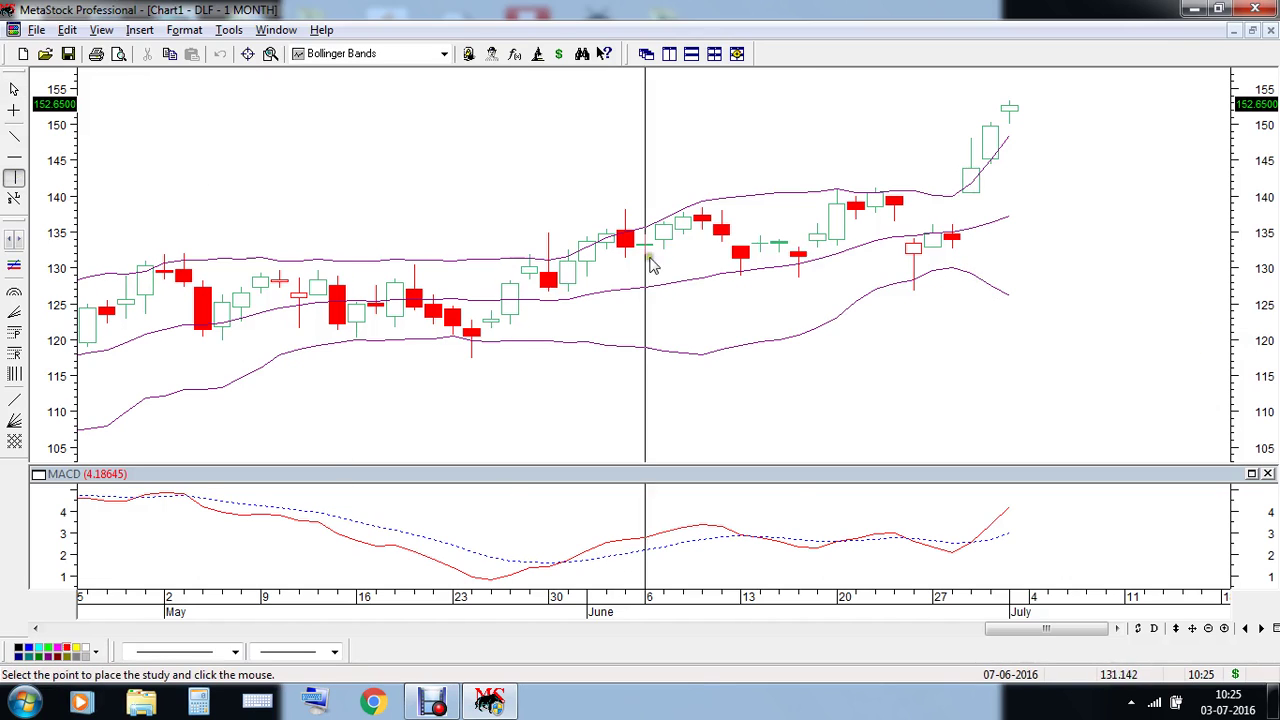
left_click(969, 397)
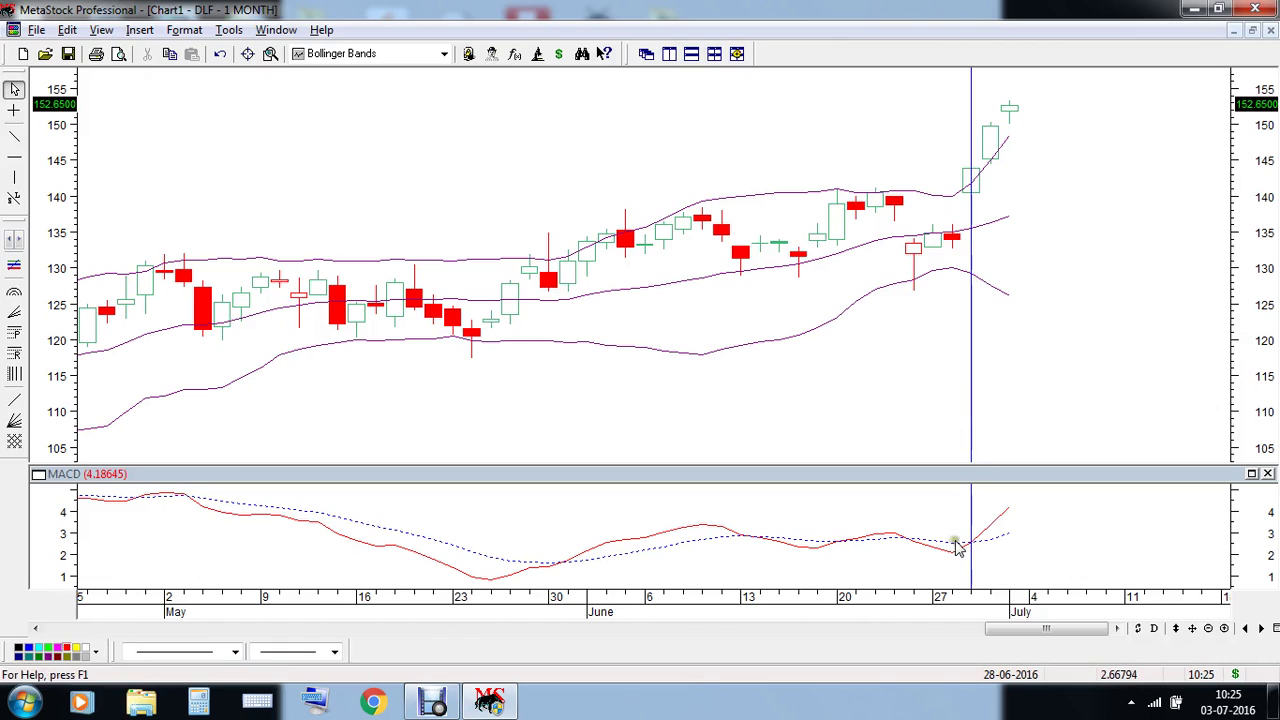
mouse_move(982, 560)
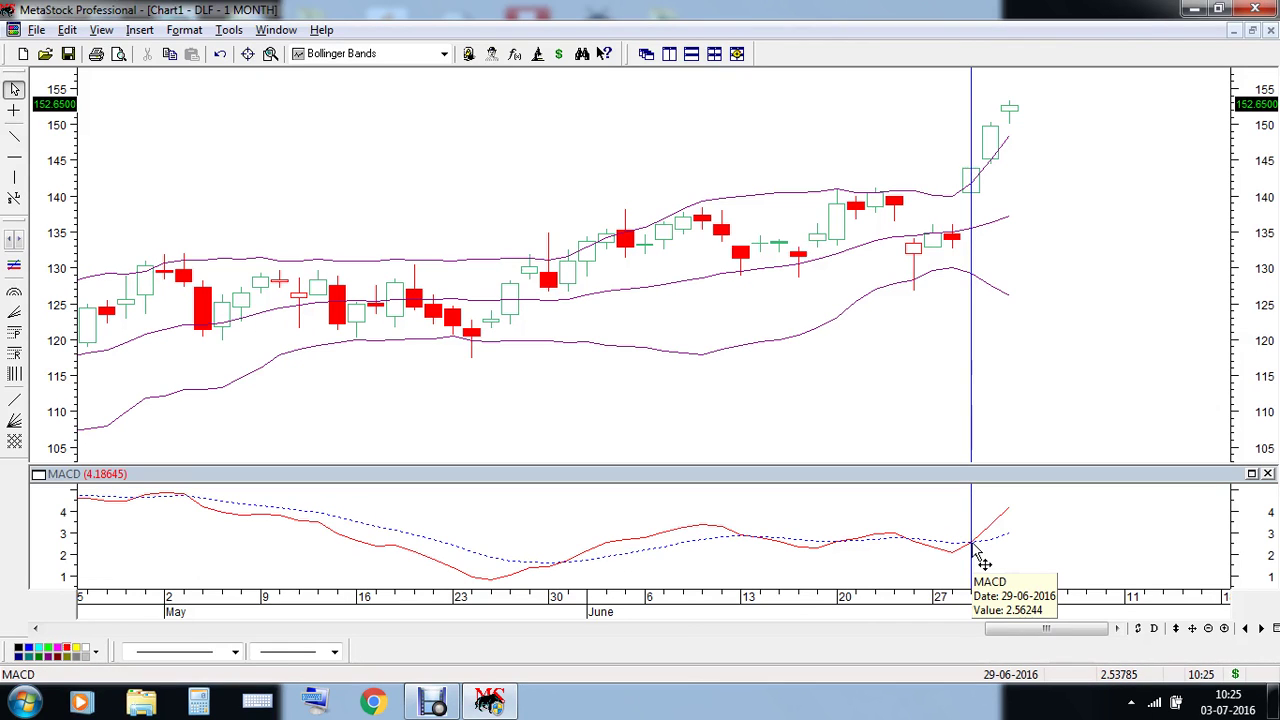
right_click(970, 325)
left_click(1032, 397)
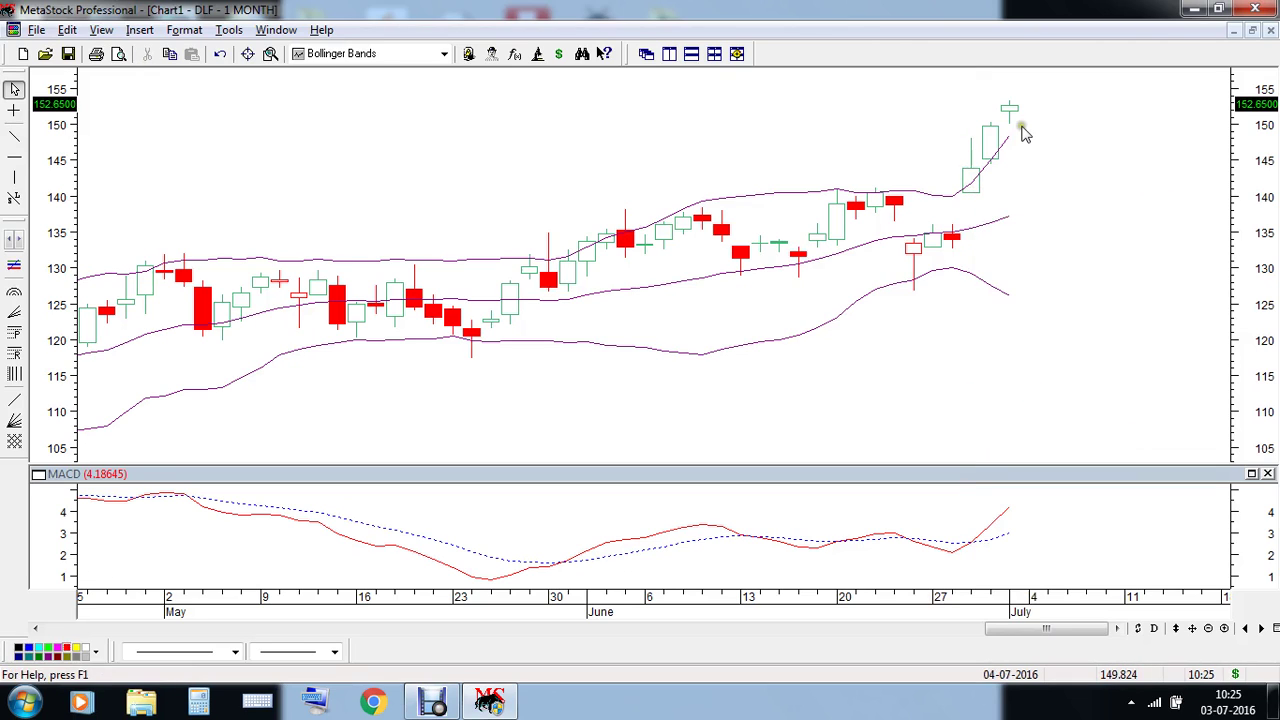
Check the 01-07-2016 candle's price data, and zoom out to examine the Bollinger Bands from November 2015 to the mid-January 2016 candles
mouse_move(1012, 112)
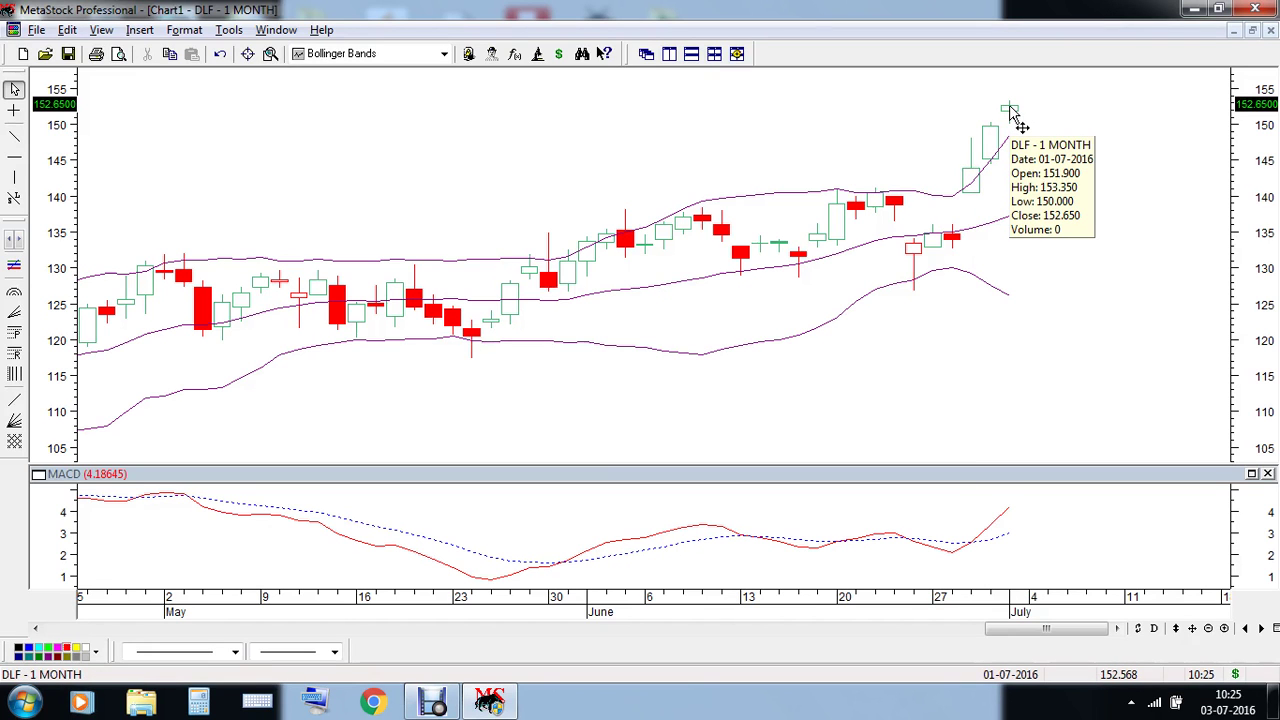
left_click(1208, 628)
left_click(1208, 628)
left_click(1208, 628)
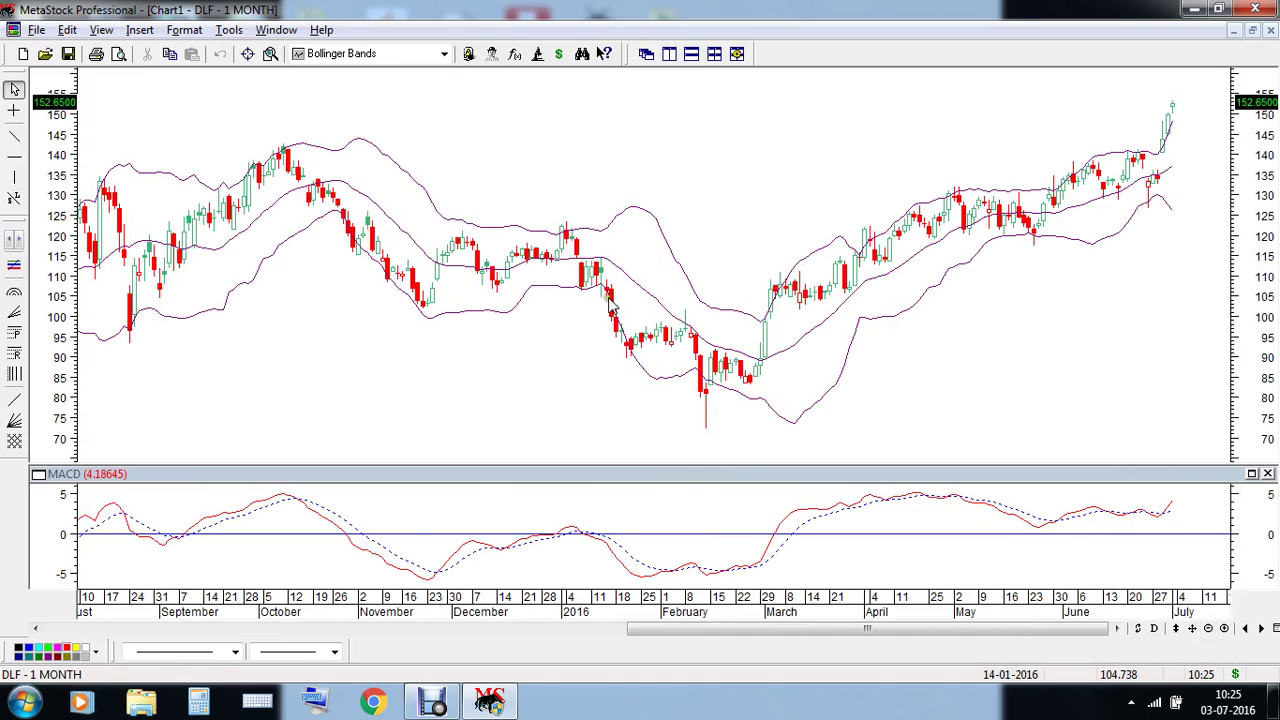
mouse_move(538, 268)
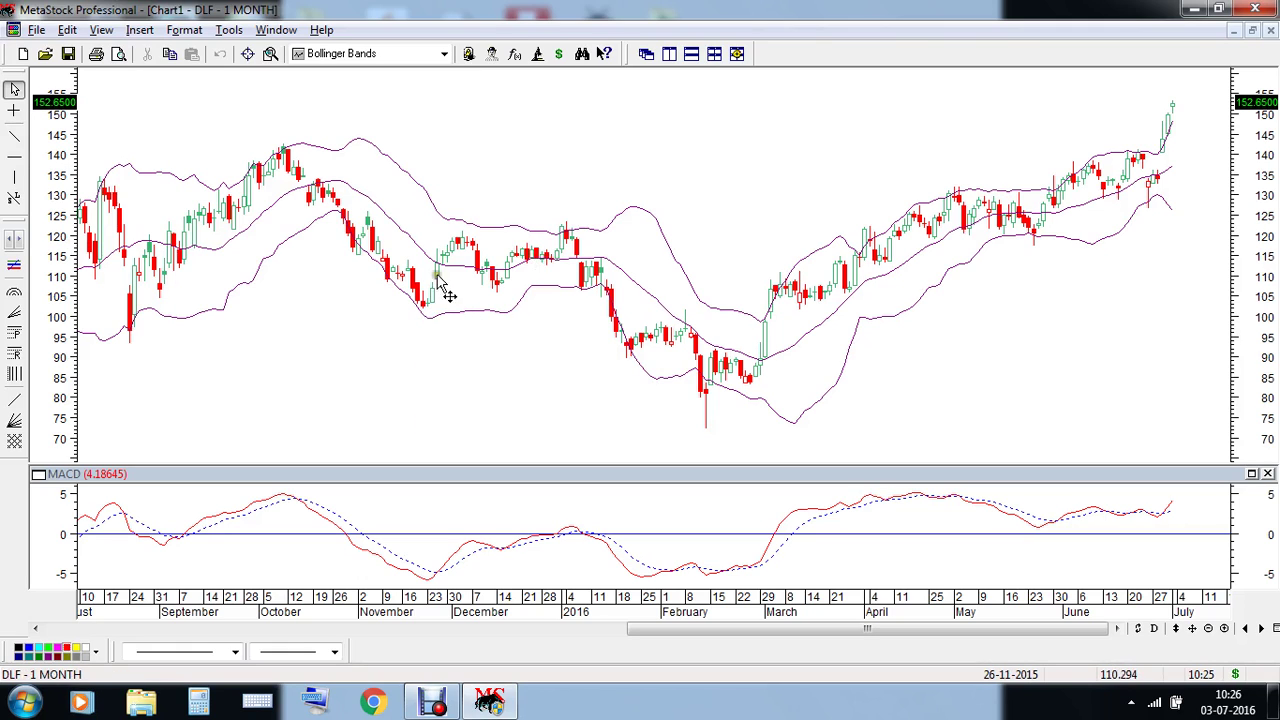
mouse_move(430, 318)
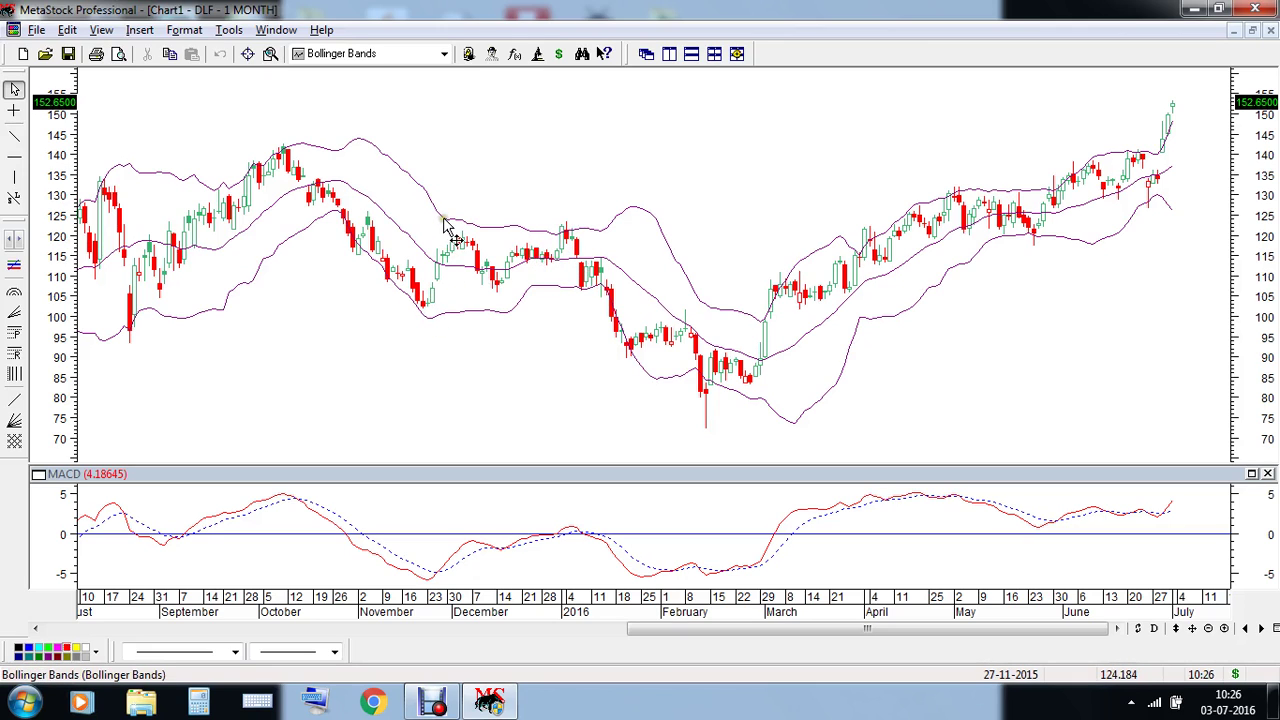
mouse_move(447, 225)
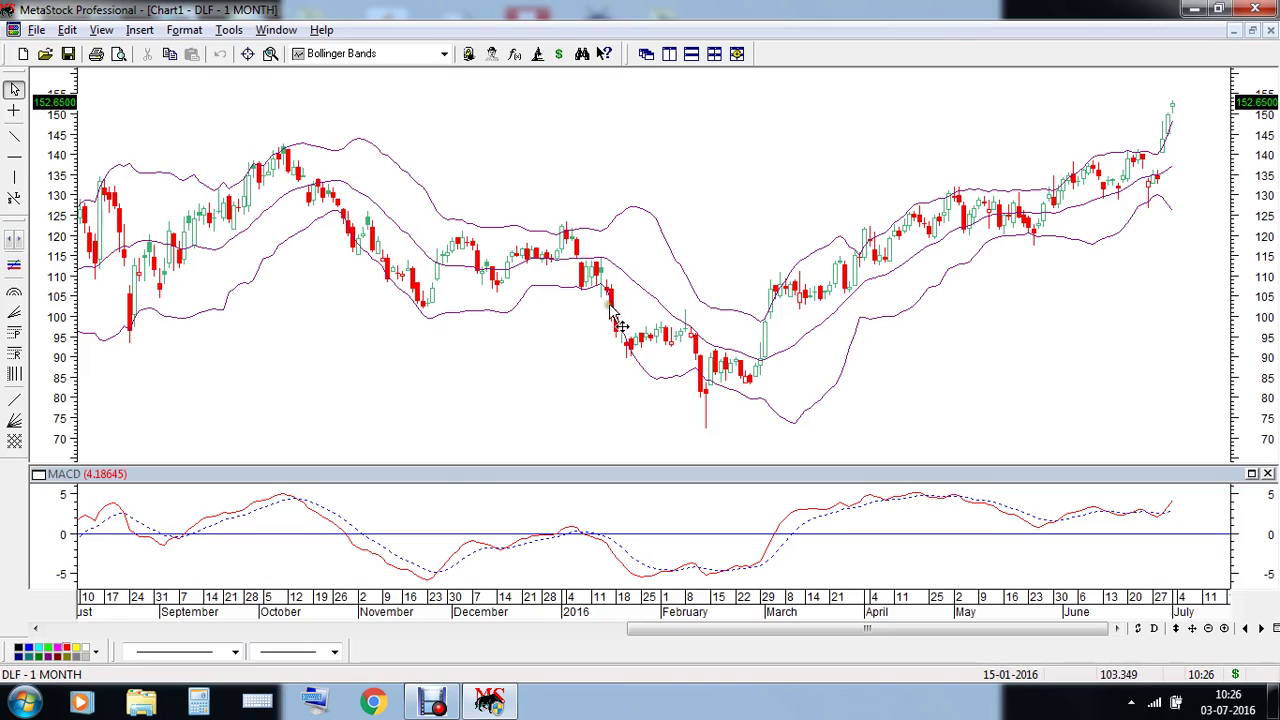
mouse_move(610, 304)
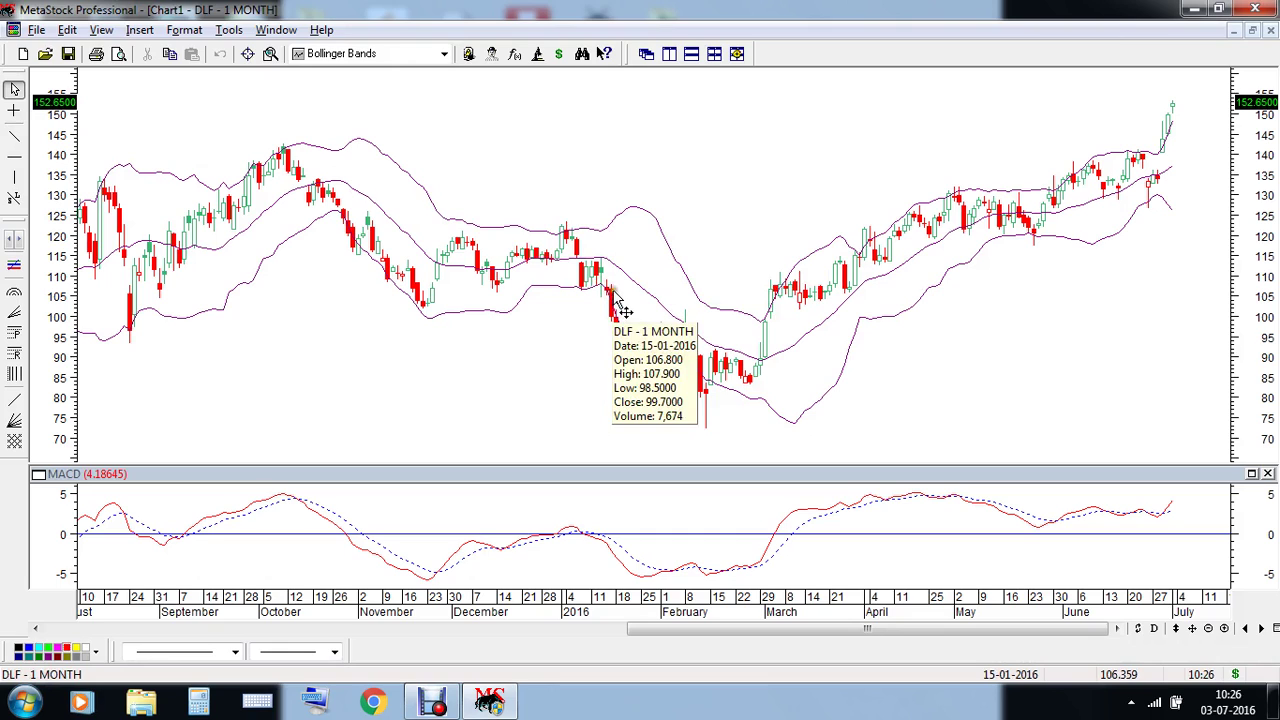
Place a vertical line at 14-01-2016 to compare the lower-band breakout with the MACD, and delete the line
left_click(15, 180)
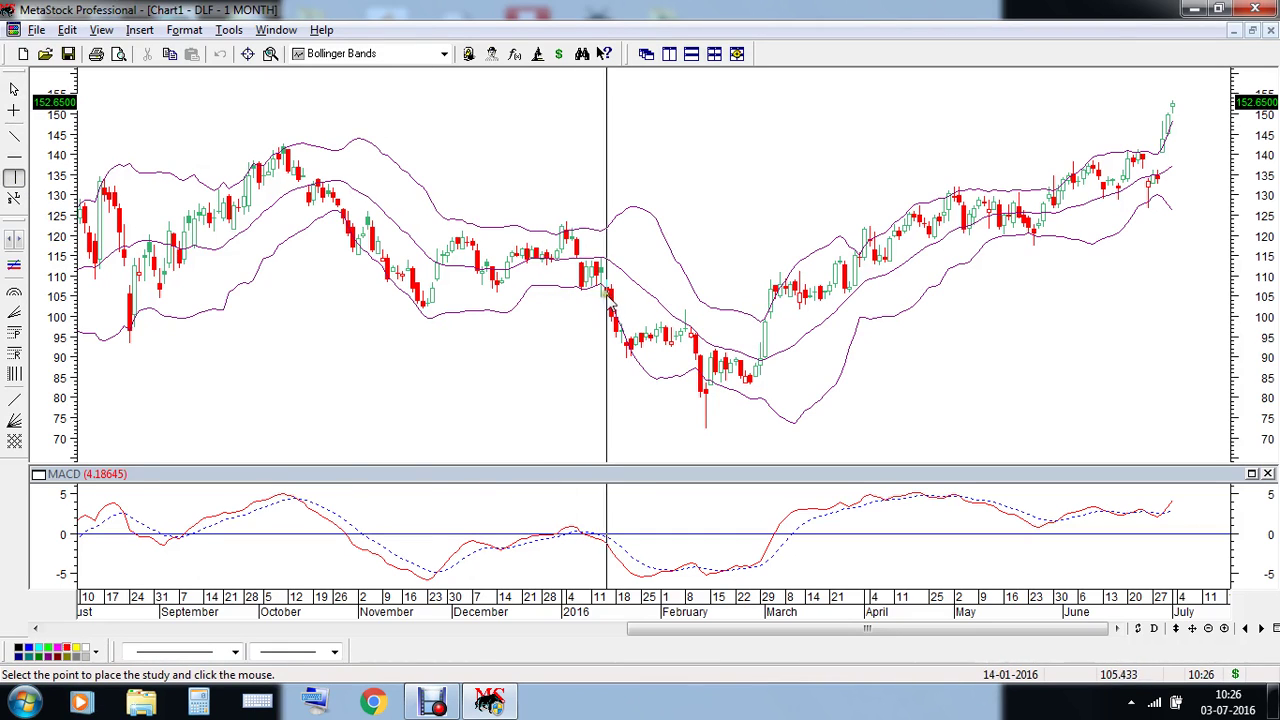
left_click_drag(607, 296, 607, 302)
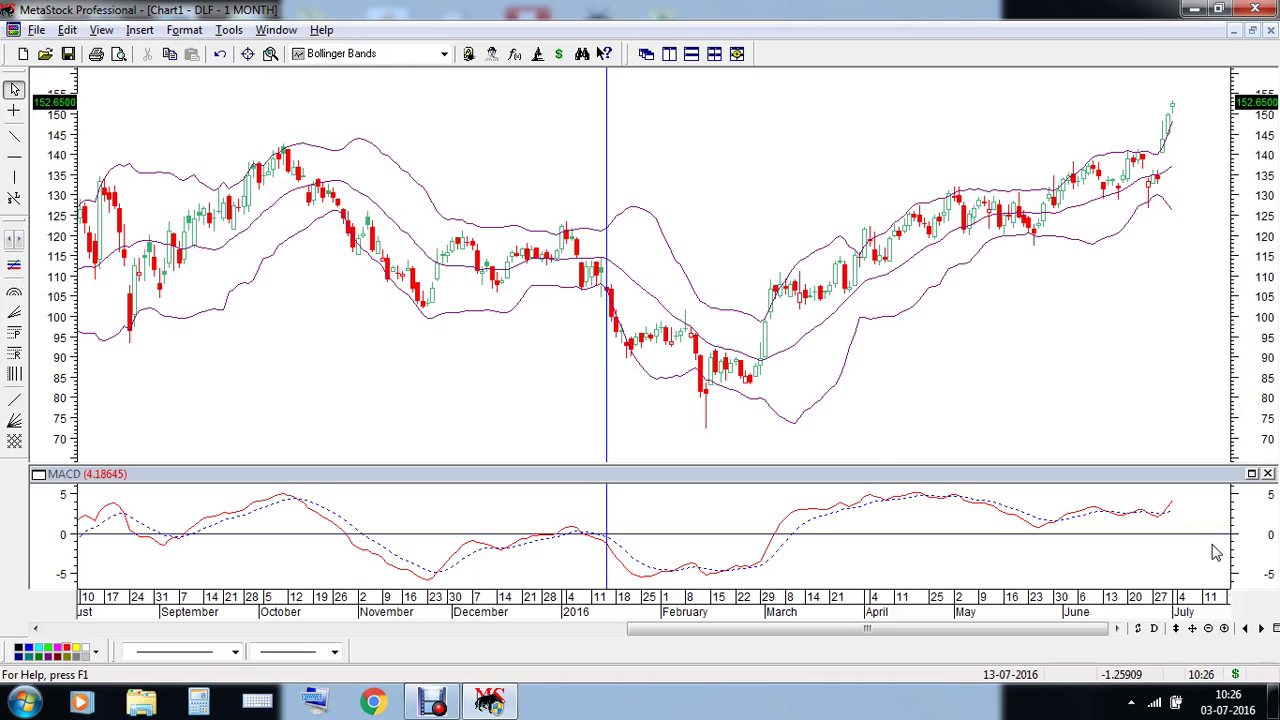
right_click(607, 100)
left_click(663, 178)
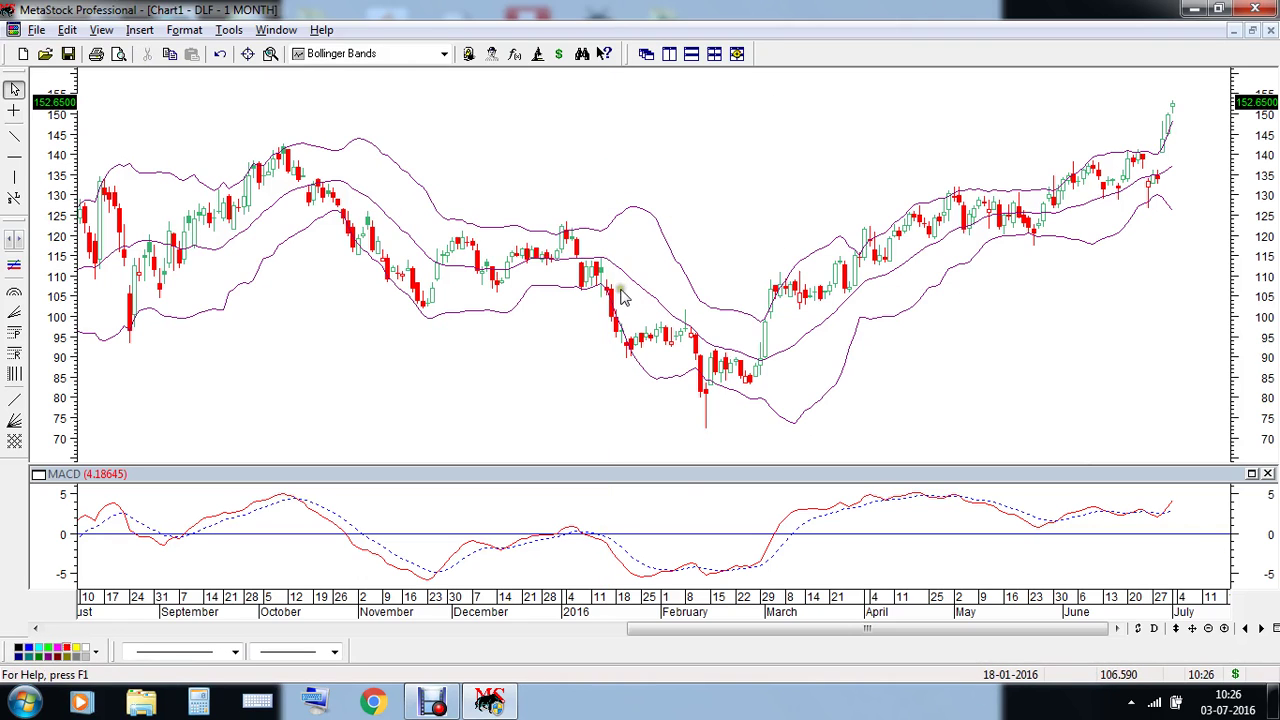
Check the price data of the 14-01-2016 and 12-02-2016 candles
mouse_move(612, 305)
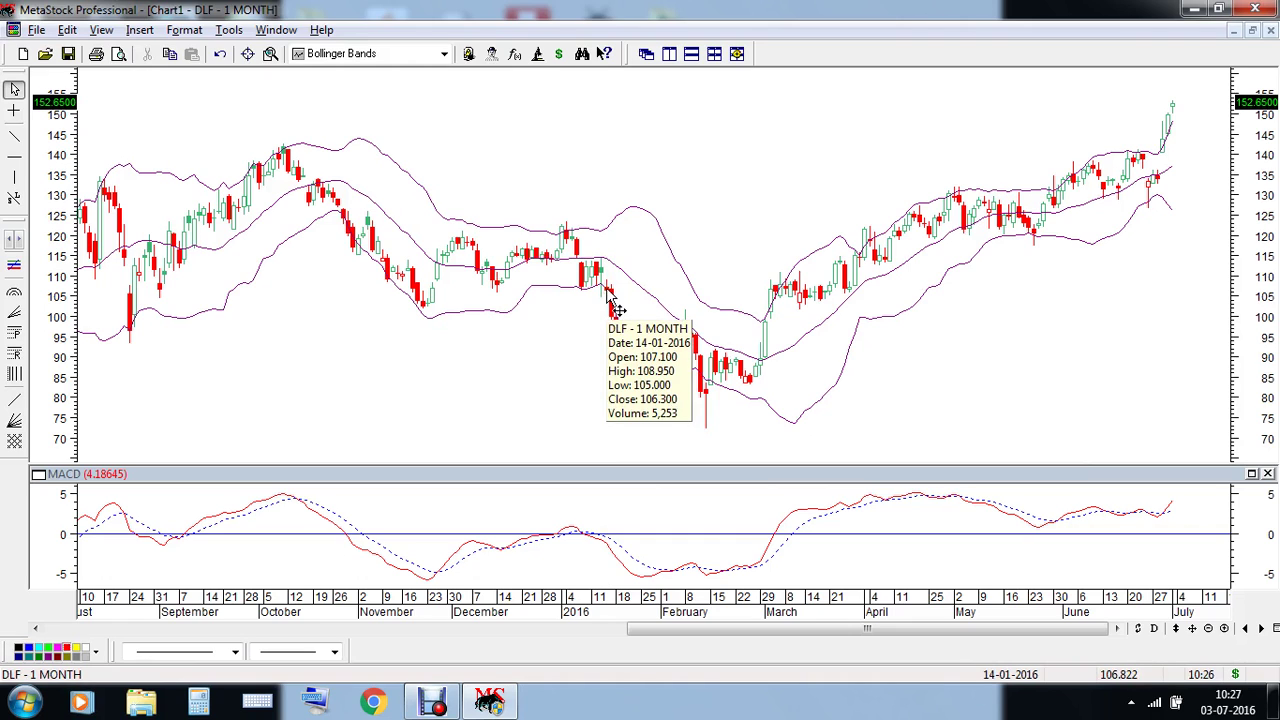
mouse_move(712, 400)
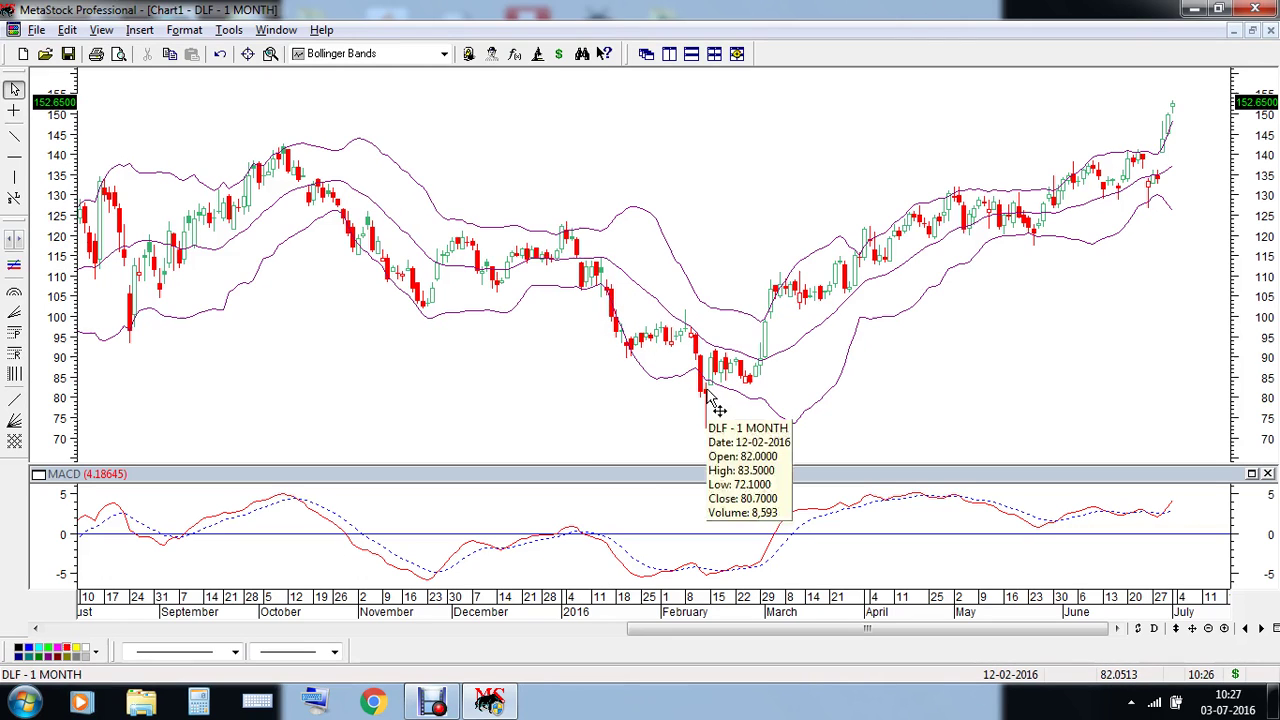